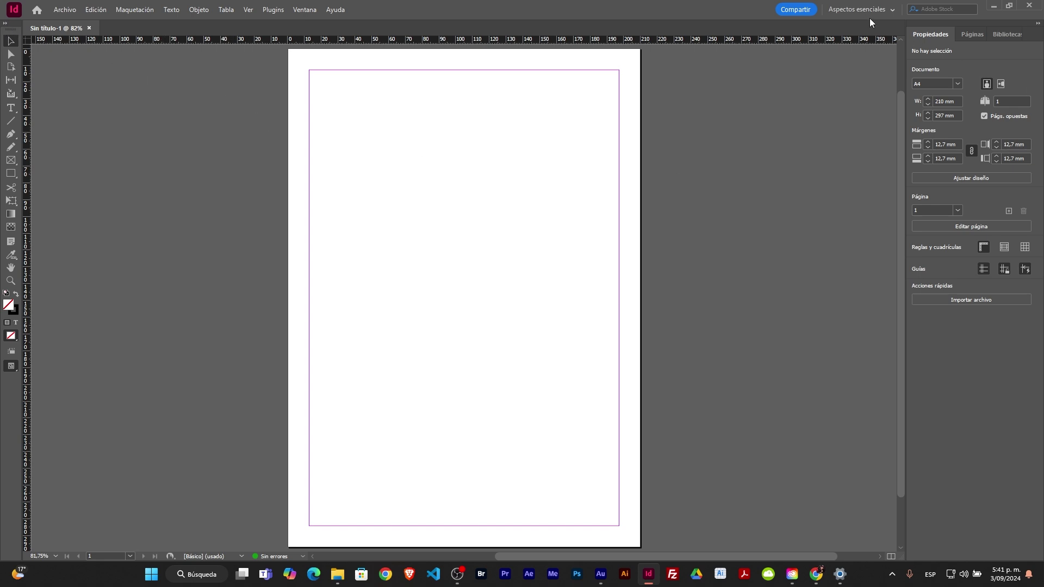
Switch the toolbox to two columns and look through the variants of the frame tool and the shape tool
left_click(6, 24)
left_click(31, 109)
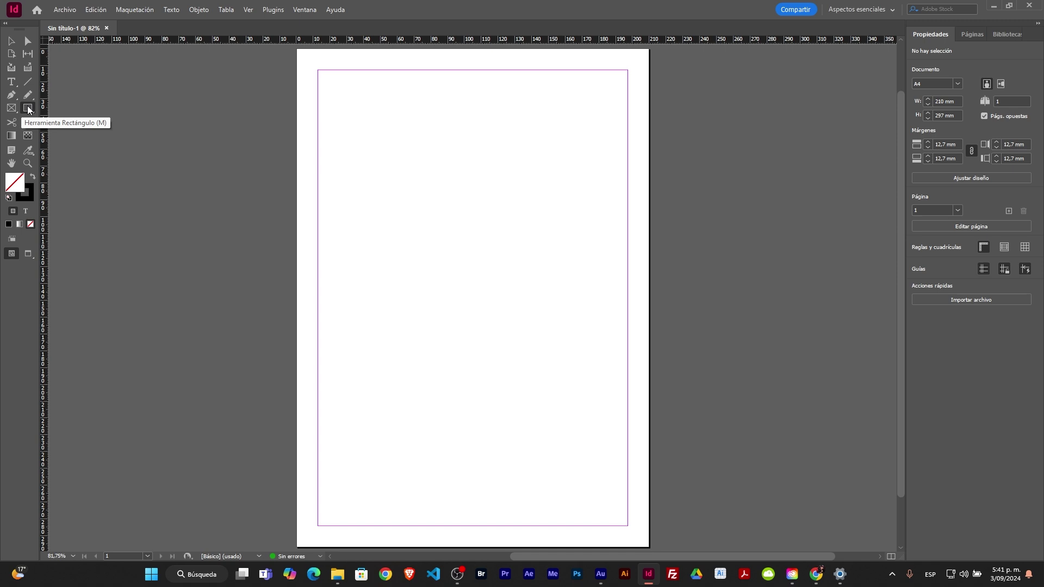
left_click(12, 109)
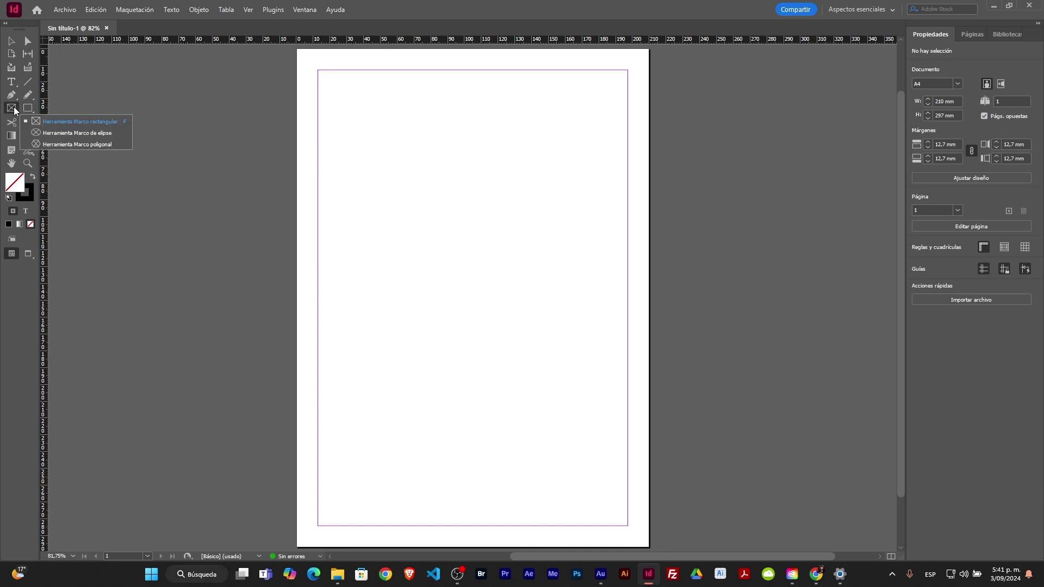
left_click(15, 111)
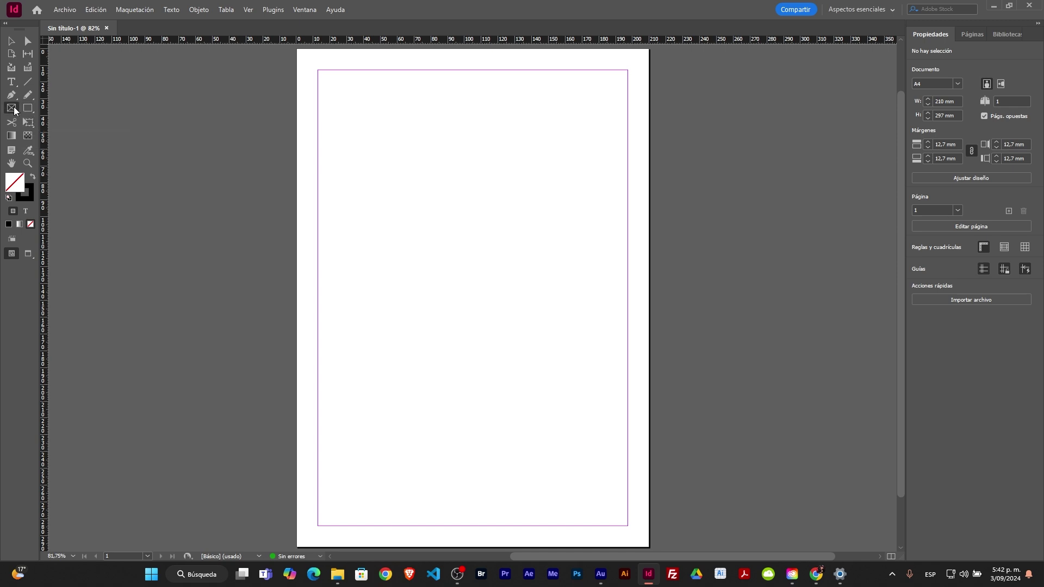
left_click(15, 110)
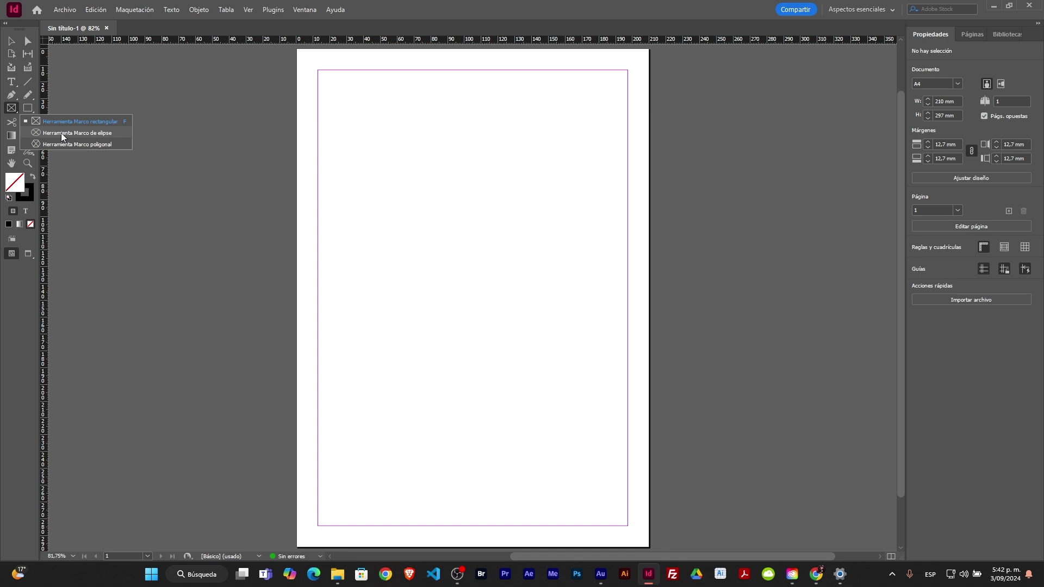
right_click(31, 108)
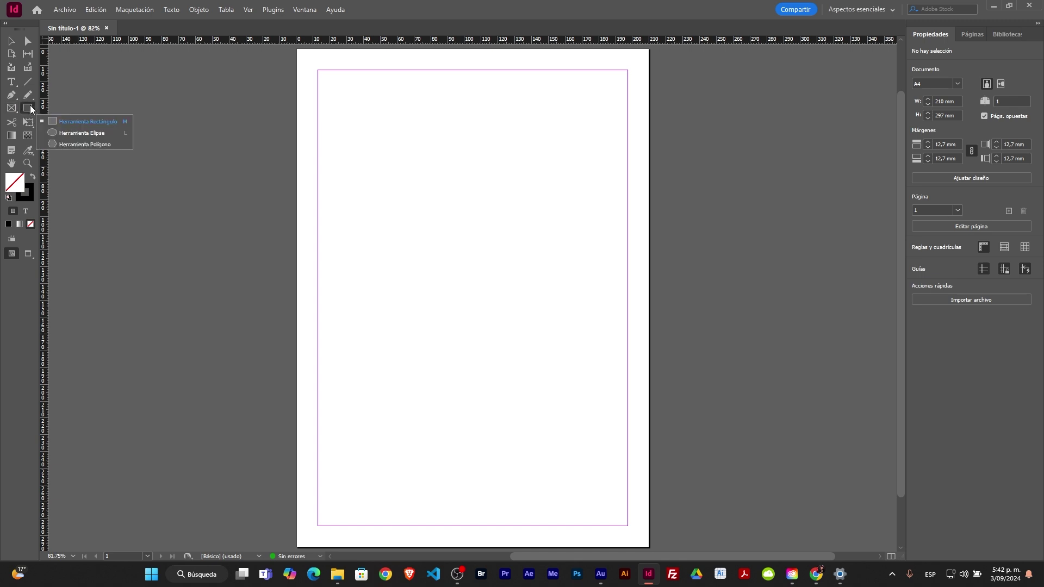
Draw a rectangle about 83 × 44.5 mm in the page's upper half and a square about 35 mm wide below it
left_click(79, 122)
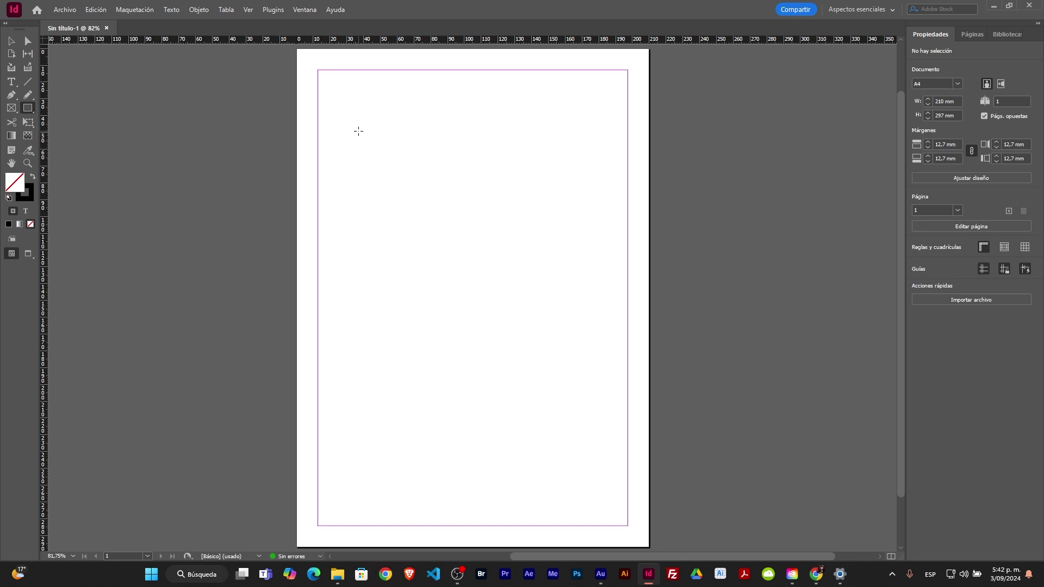
left_click_drag(359, 131, 497, 207)
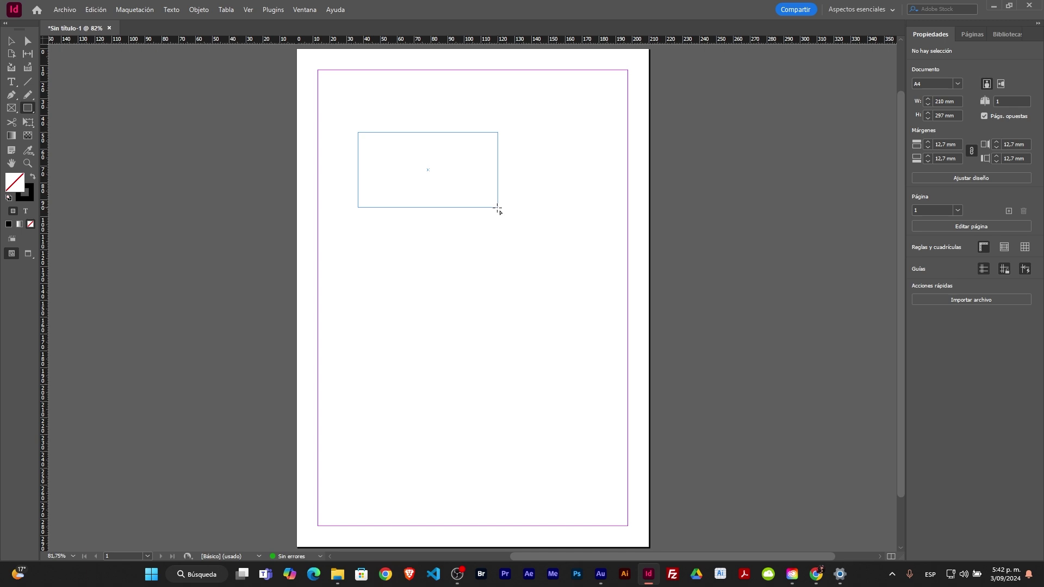
left_click_drag(364, 220, 440, 279)
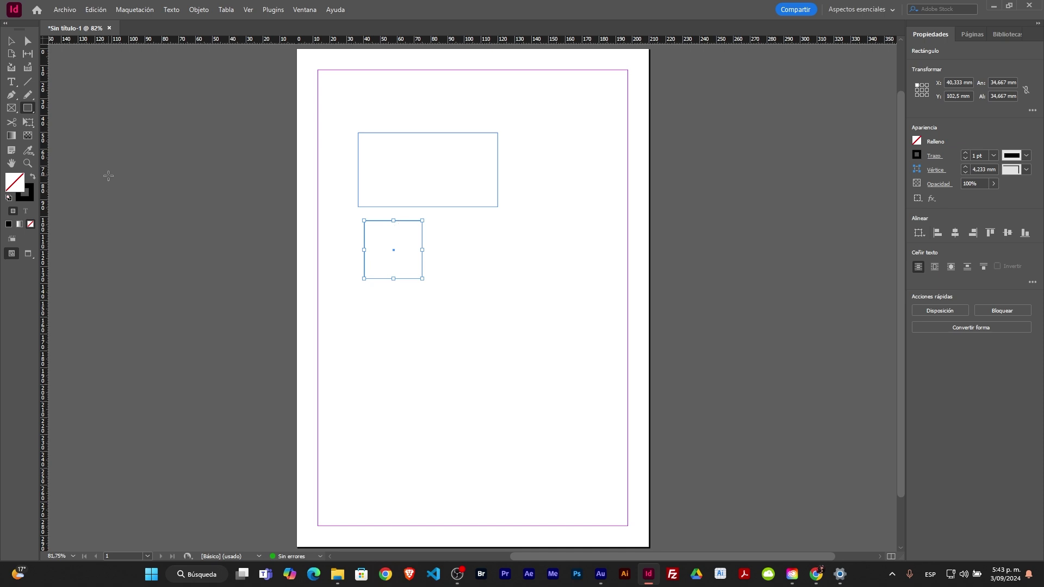
Fill the small square with an orange colour chosen in the hue-based view of the colour picker
double_click(12, 185)
left_click_drag(487, 189, 442, 177)
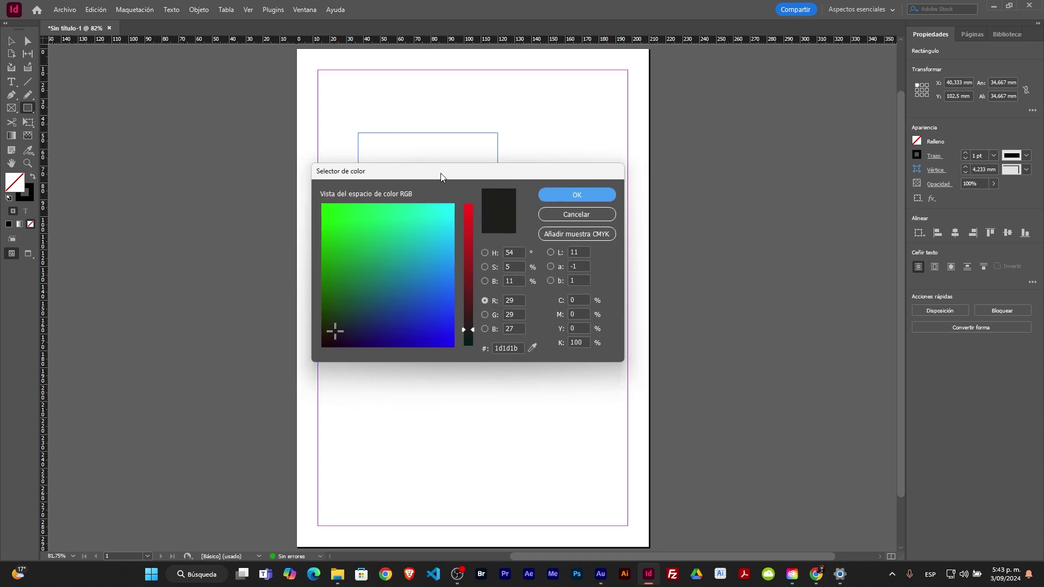
left_click(485, 253)
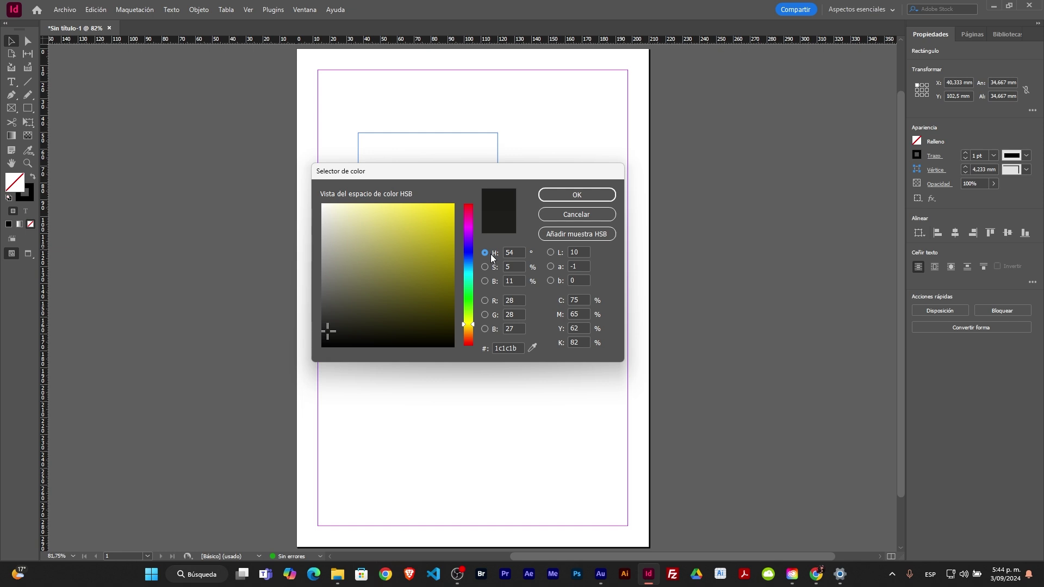
left_click(448, 238)
left_click(577, 194)
Delete the unfilled rectangle above the orange square
left_click(395, 139)
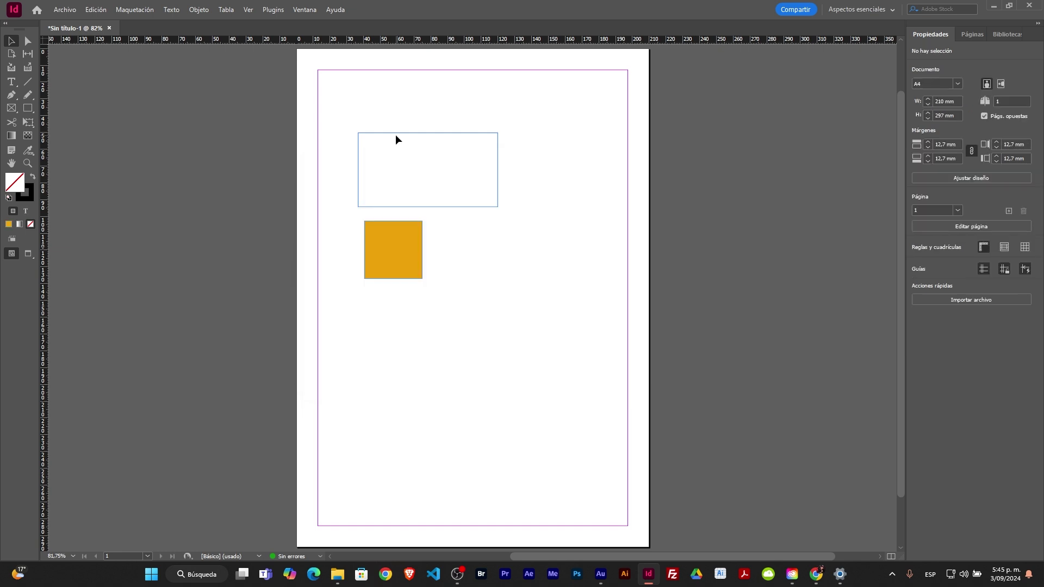
left_click(379, 135)
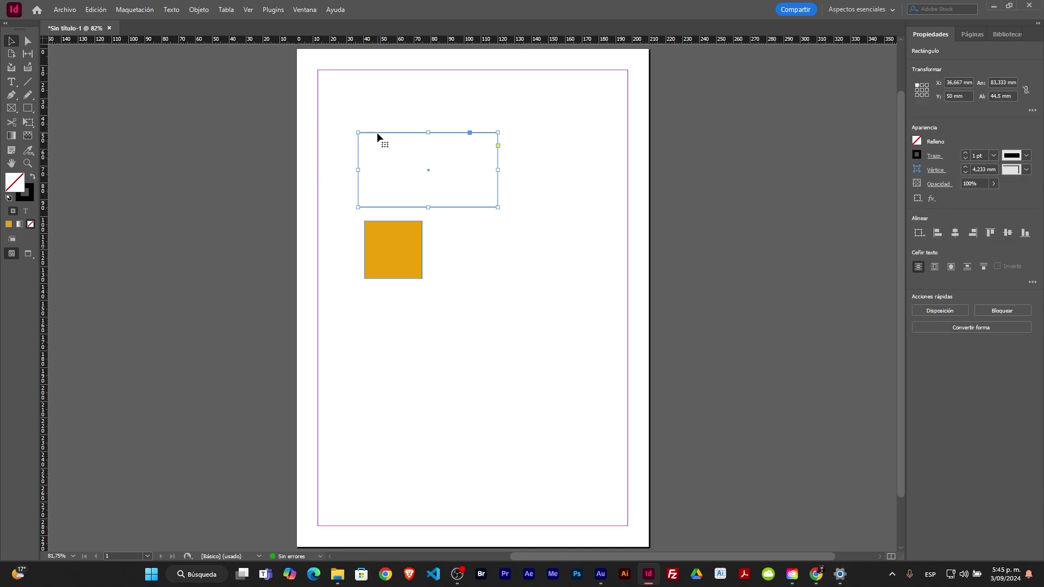
key("Delete")
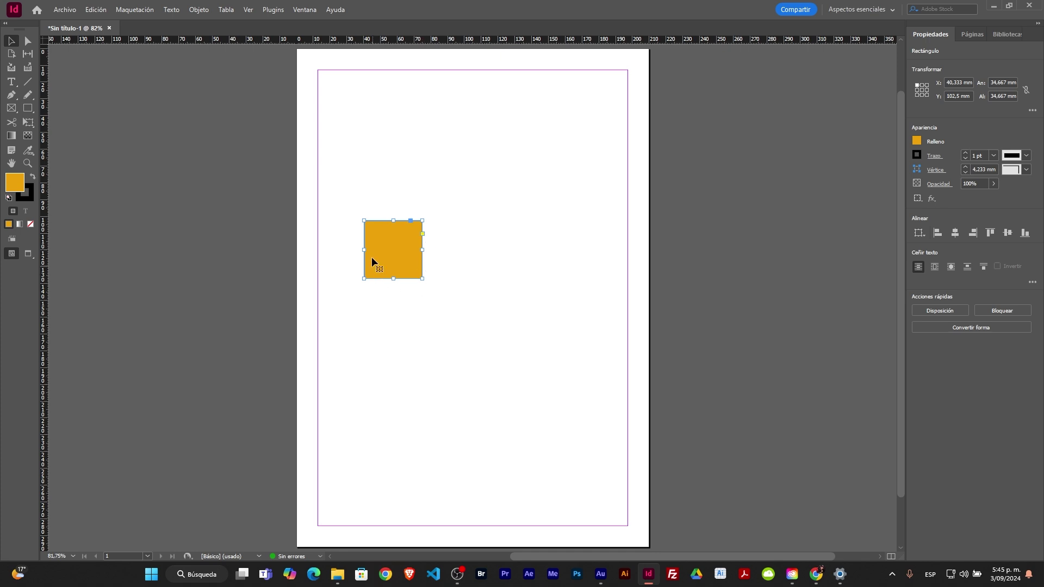
Enlarge the orange square to about 79 mm per side at about X 60, Y 69 mm, and show the layers
left_click_drag(397, 266, 529, 296)
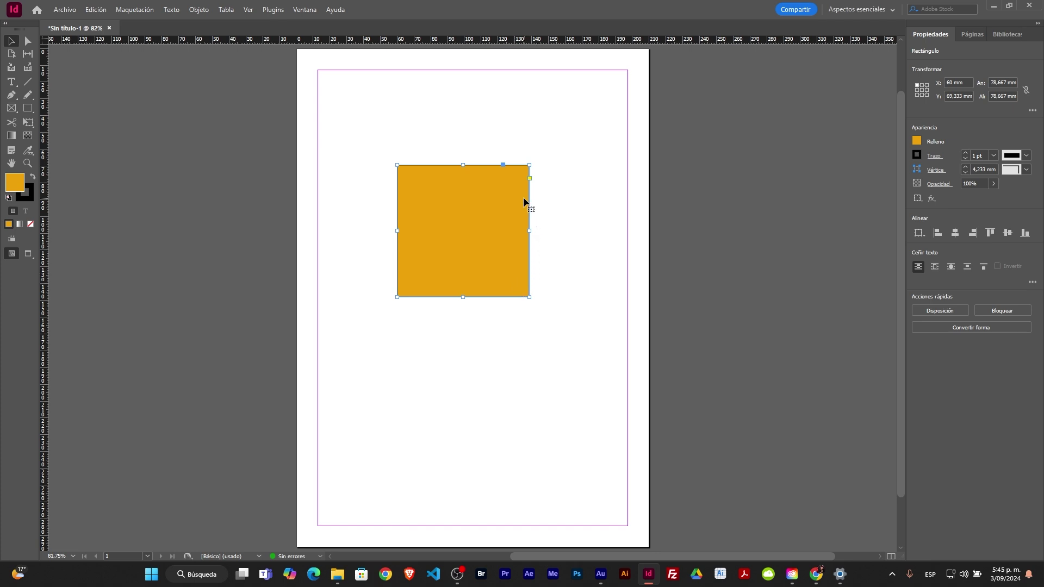
key("F7")
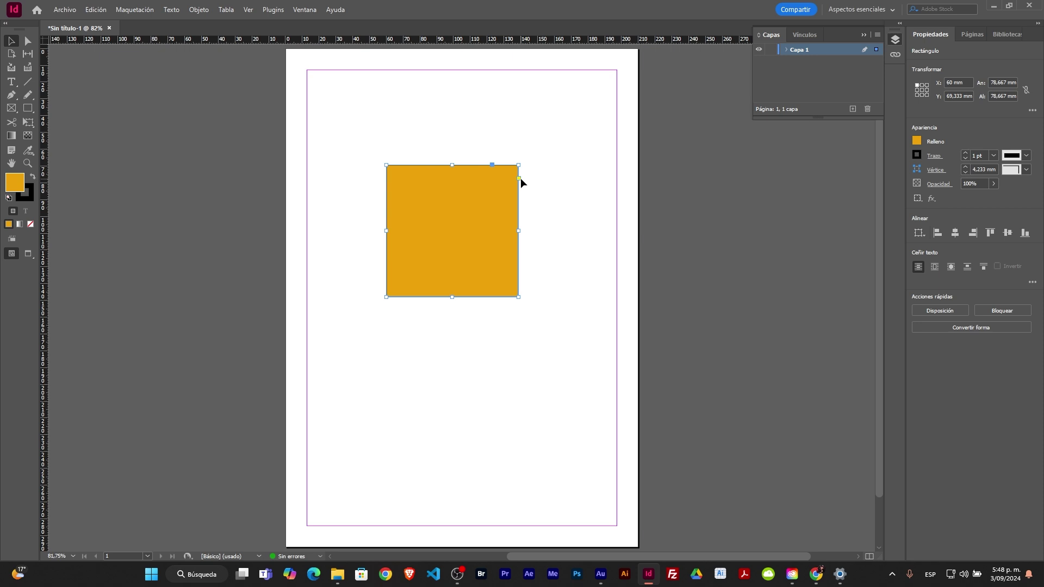
Shape all four corners of the orange square to a size of about 11.3 mm and change their style to bevel
left_click(519, 179)
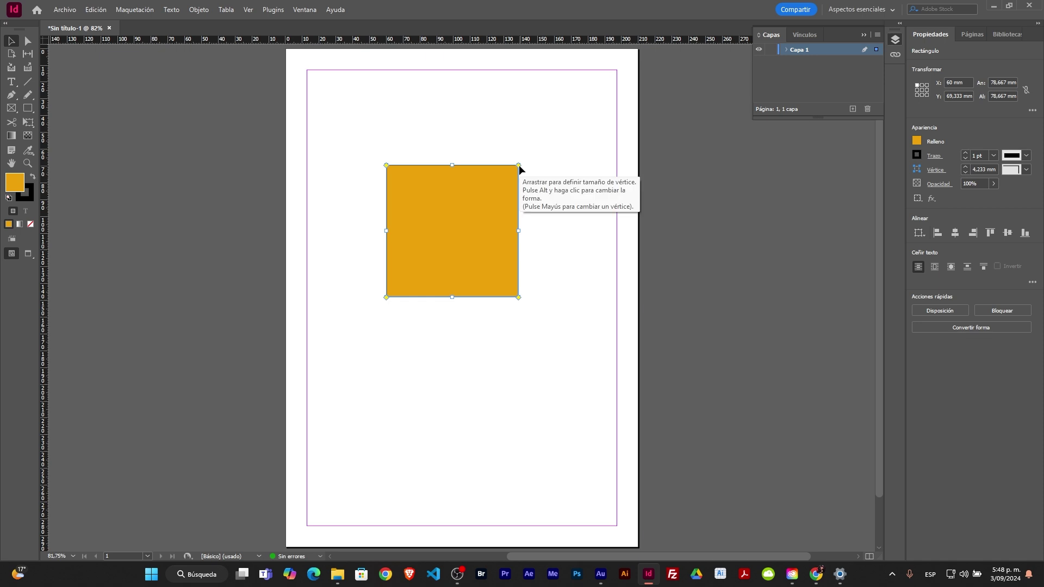
left_click_drag(519, 165, 498, 165)
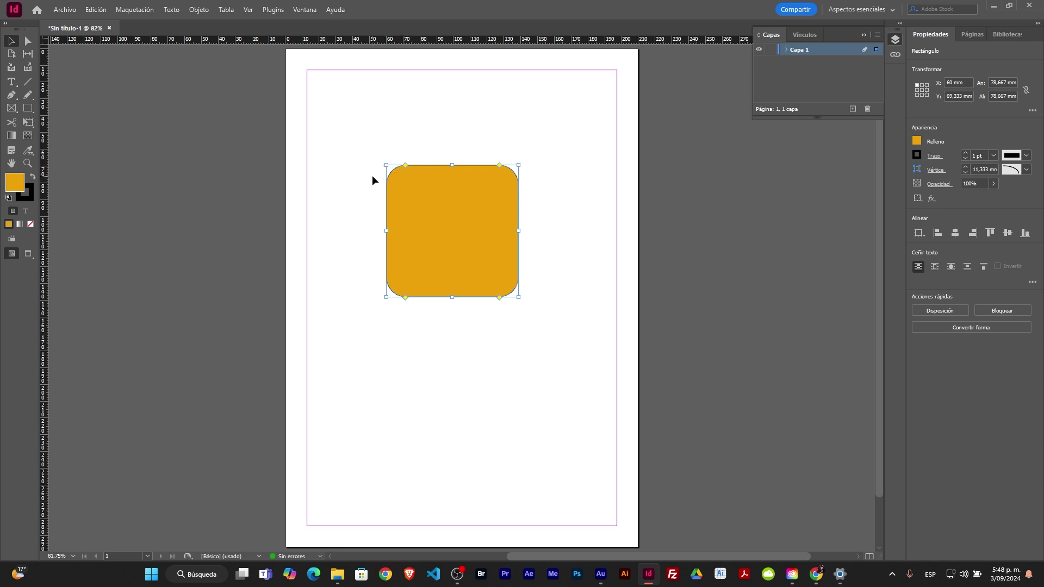
left_click(405, 166, "alt")
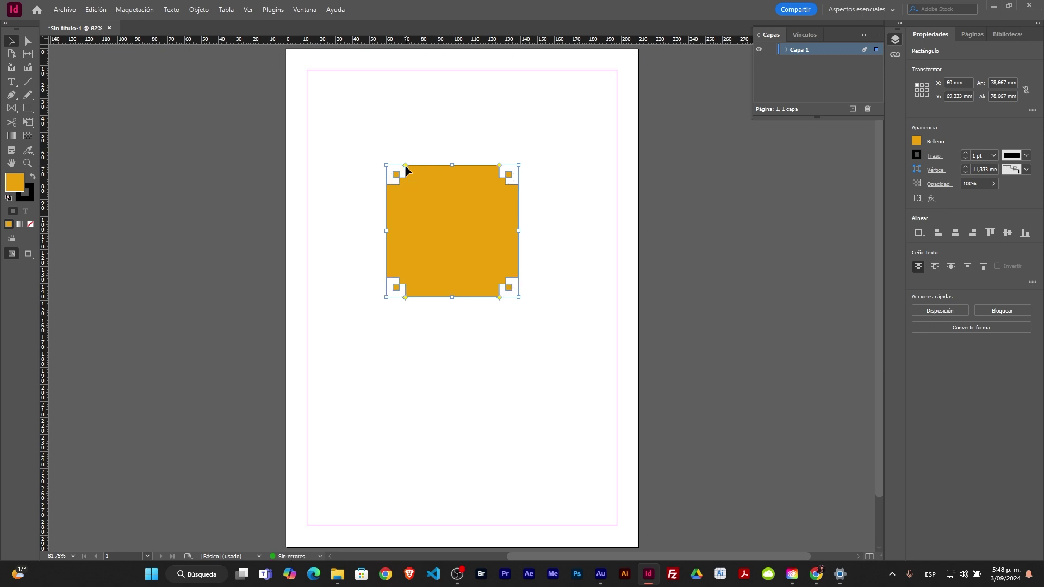
left_click(406, 165, "alt")
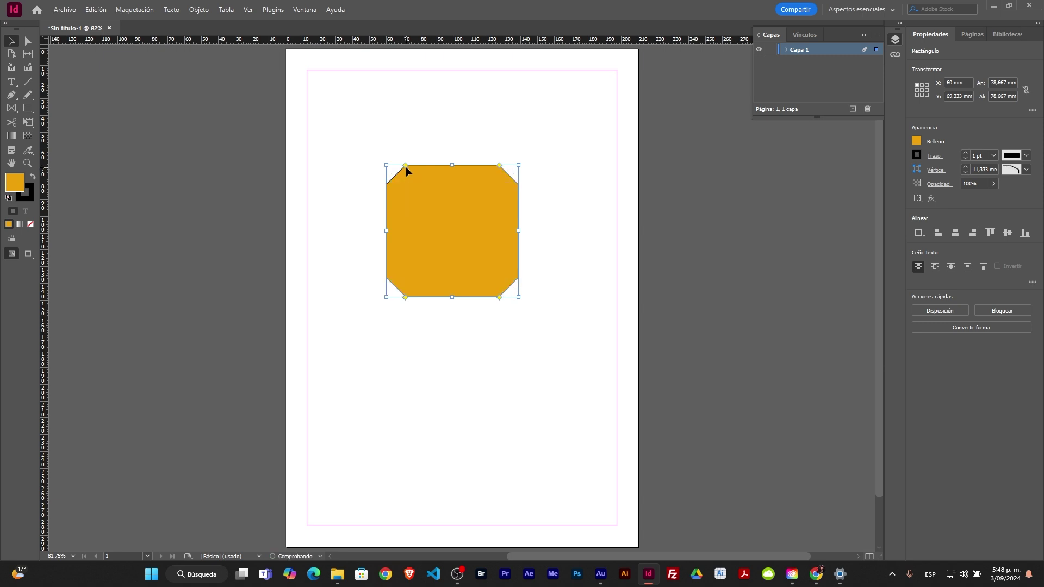
Try the corner options with the corners unlinked, the upper-left corner set to Ninguno and the preview on
left_click(198, 10)
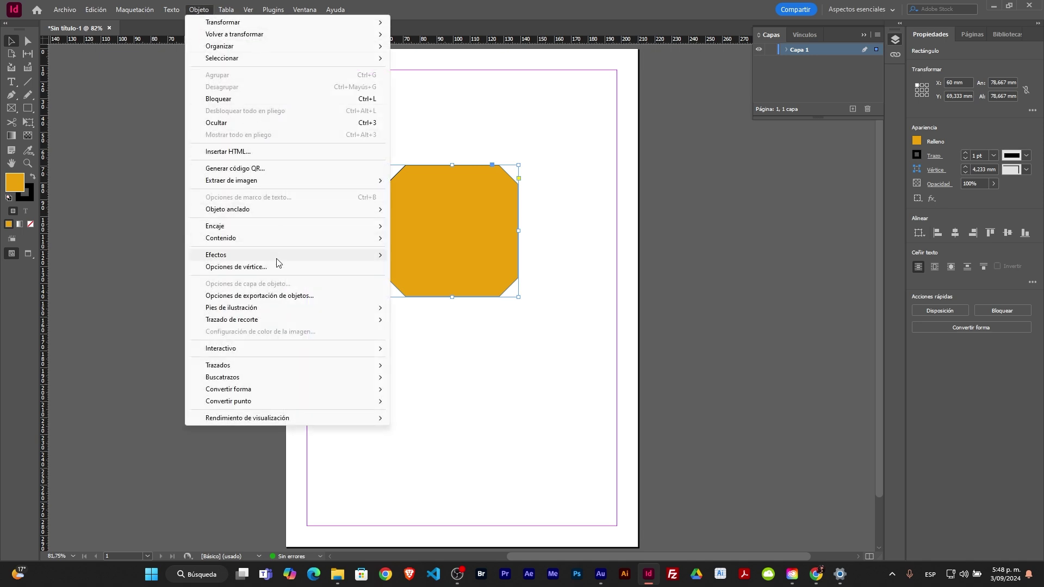
left_click(269, 267)
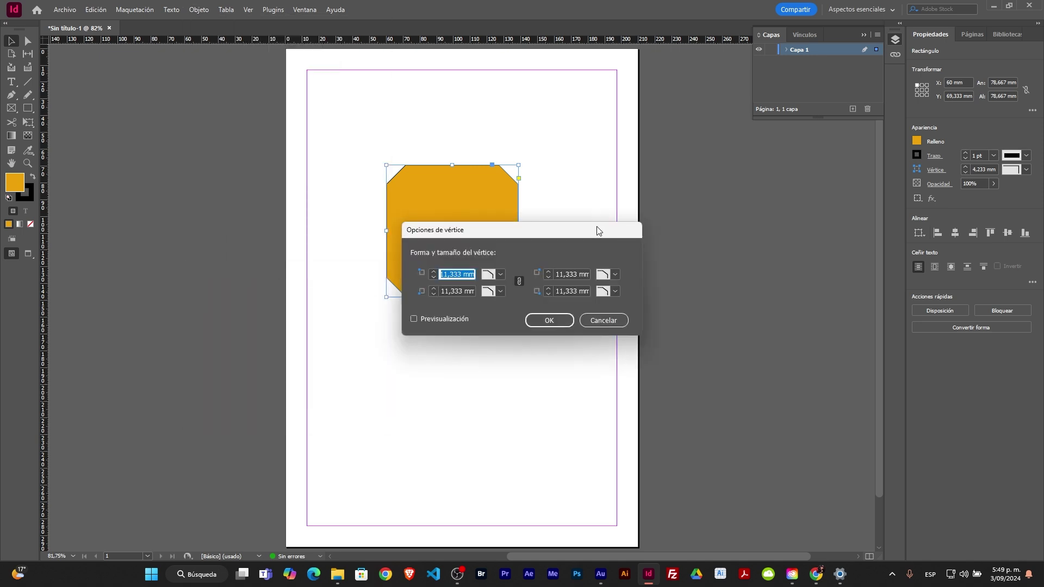
left_click_drag(597, 228, 767, 155)
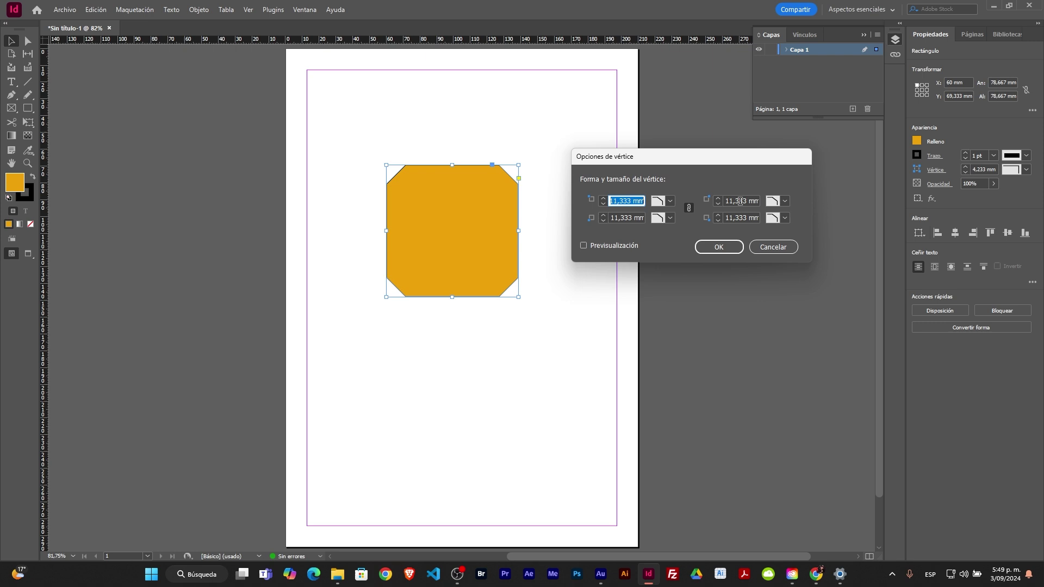
left_click(667, 201)
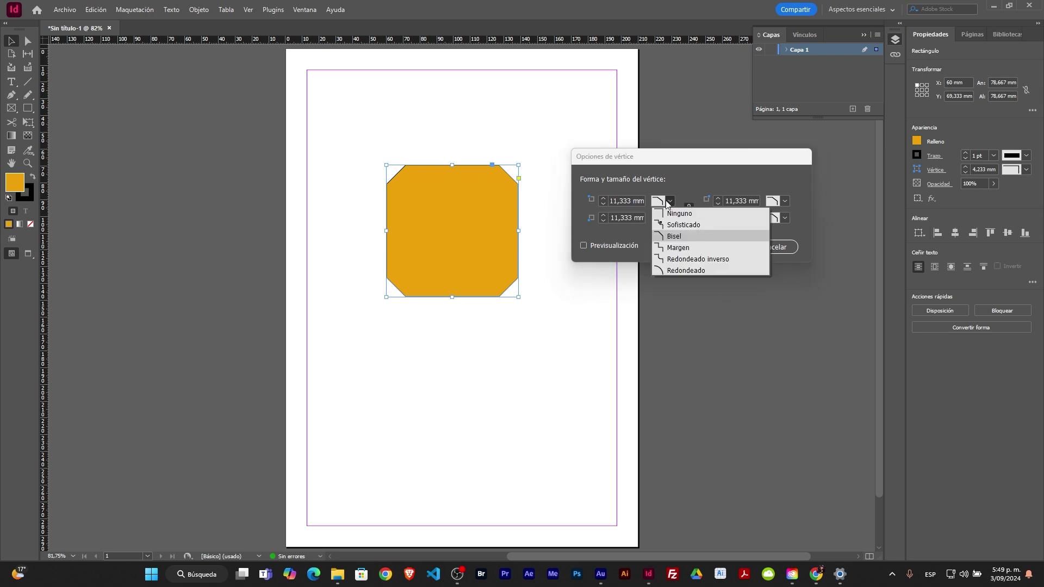
left_click(669, 205)
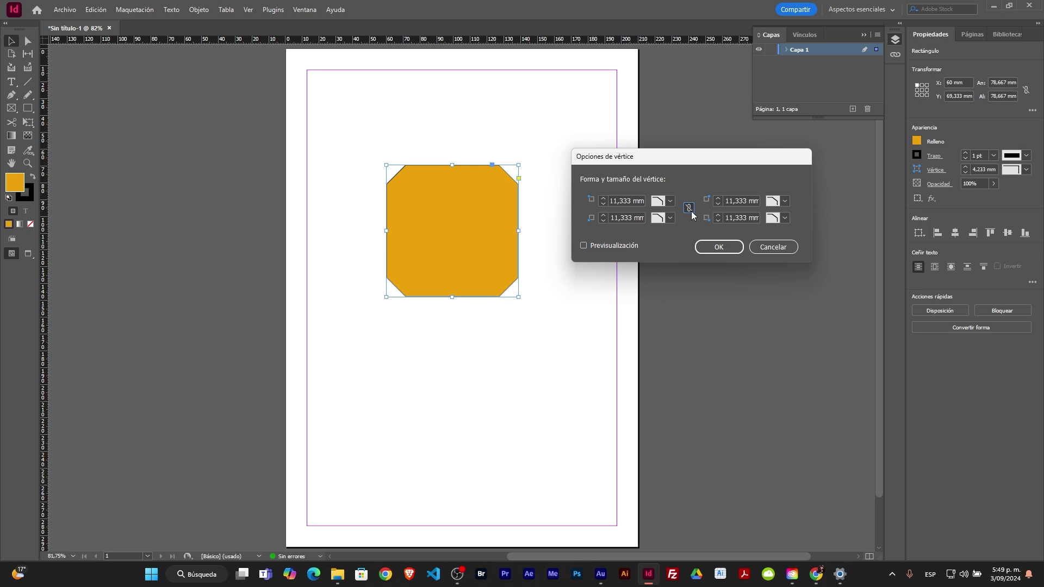
left_click(674, 201)
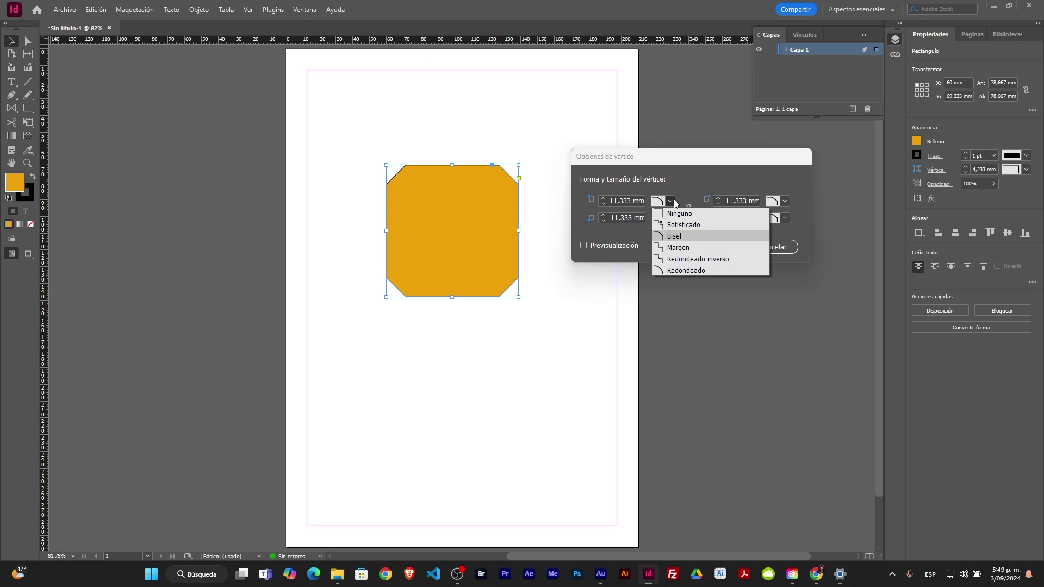
left_click(674, 214)
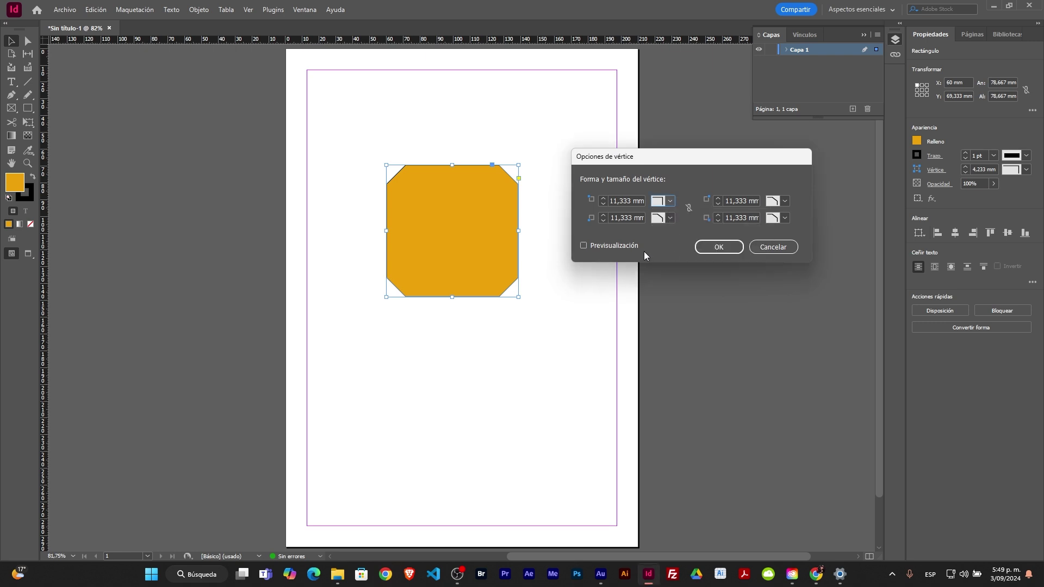
left_click(625, 247)
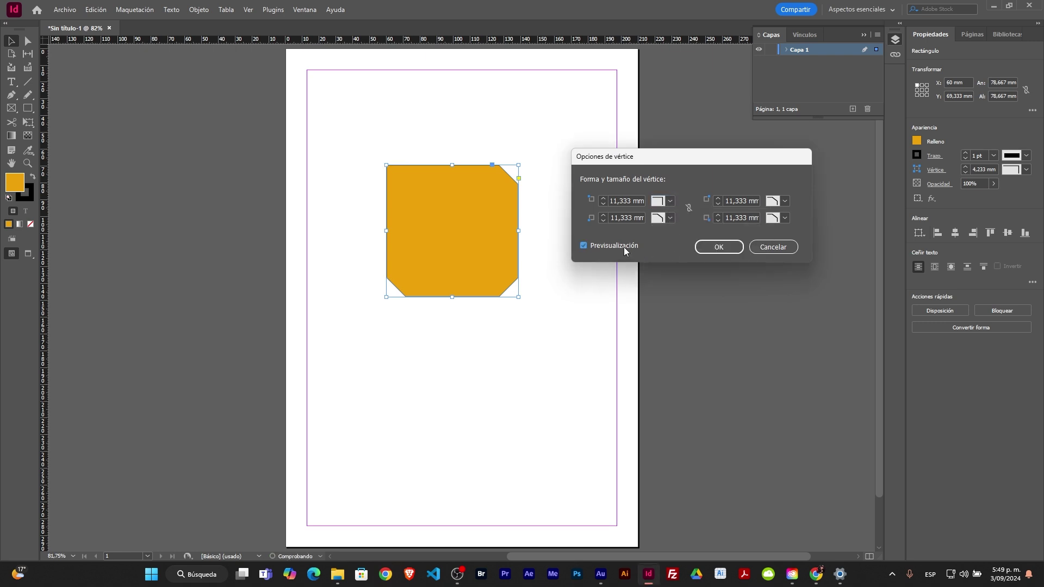
Try a Redondeado lower-left corner with a size of 32 mm, then discard the corner options
left_click(671, 218)
left_click(679, 288)
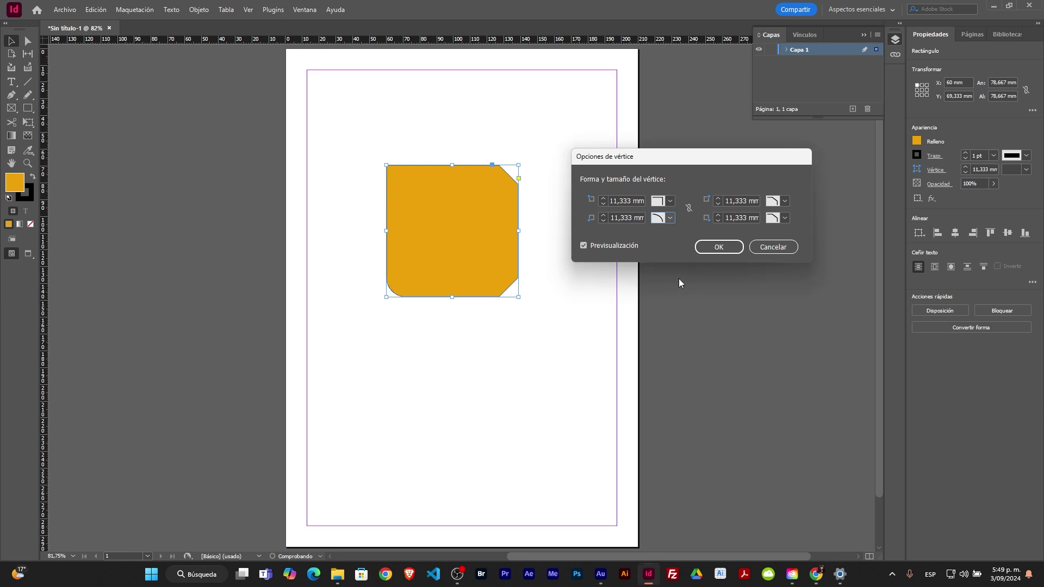
double_click(605, 217)
type("22")
key("Tab")
left_click(604, 215)
left_click(603, 215)
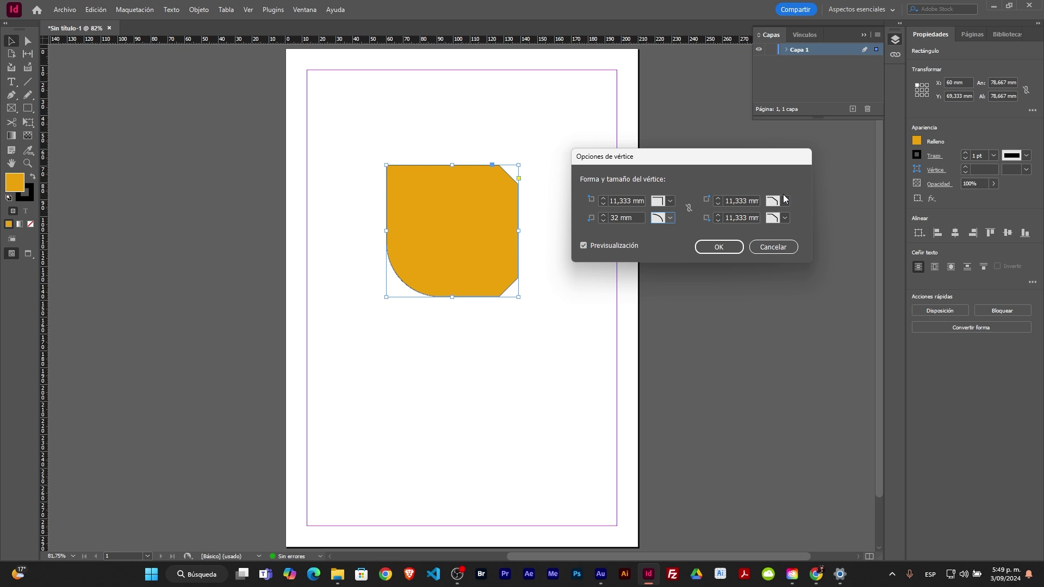
key("Escape")
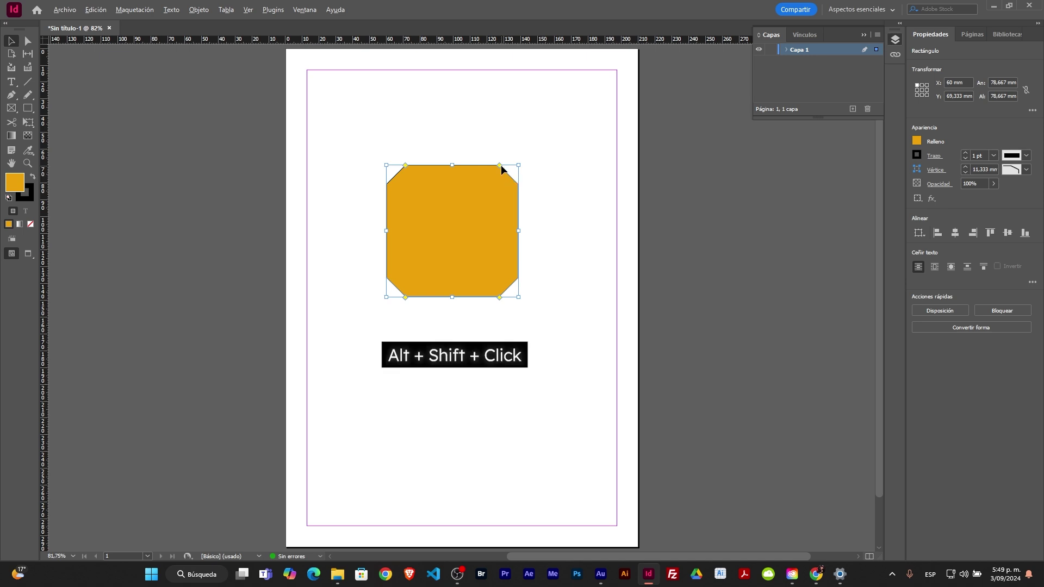
Enlarge and round only the square's upper-right corner, then move the shape to about X 31.3 mm, Y 36 mm
left_click(500, 165, "alt+shift")
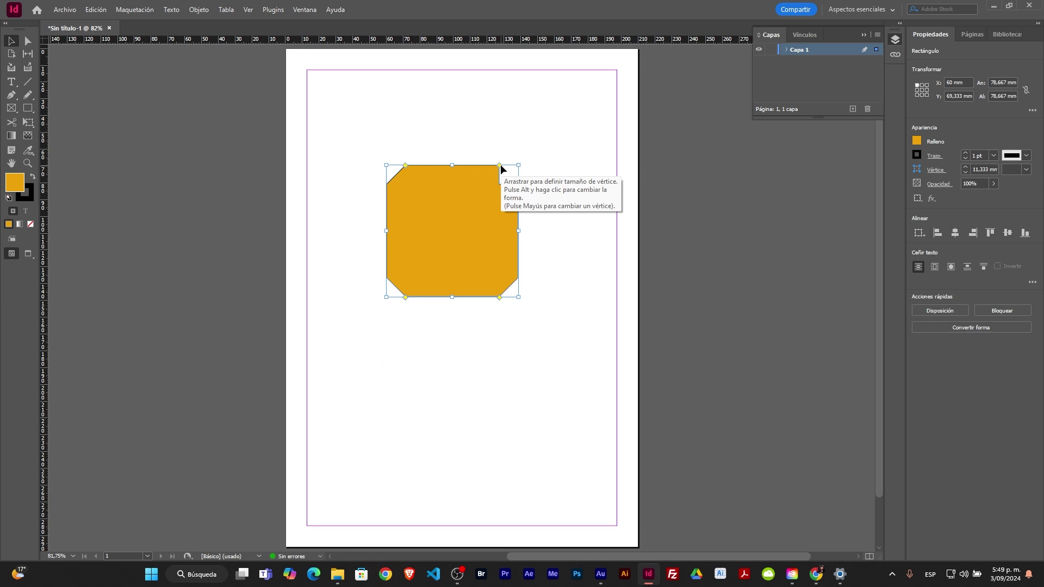
left_click(501, 164, "alt+shift")
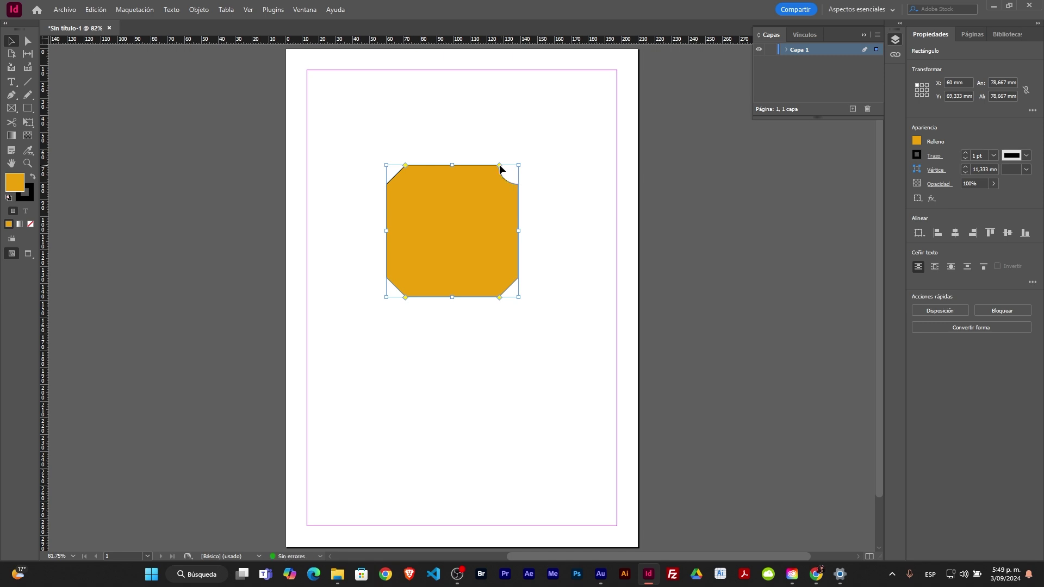
left_click_drag(501, 165, 476, 166)
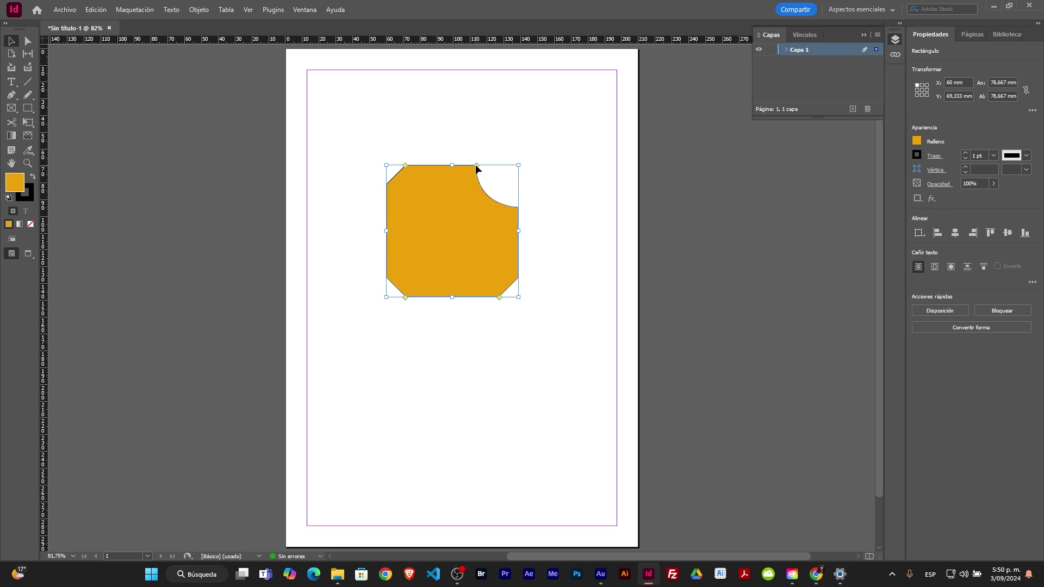
key("ctrl+z")
key("ctrl+z")
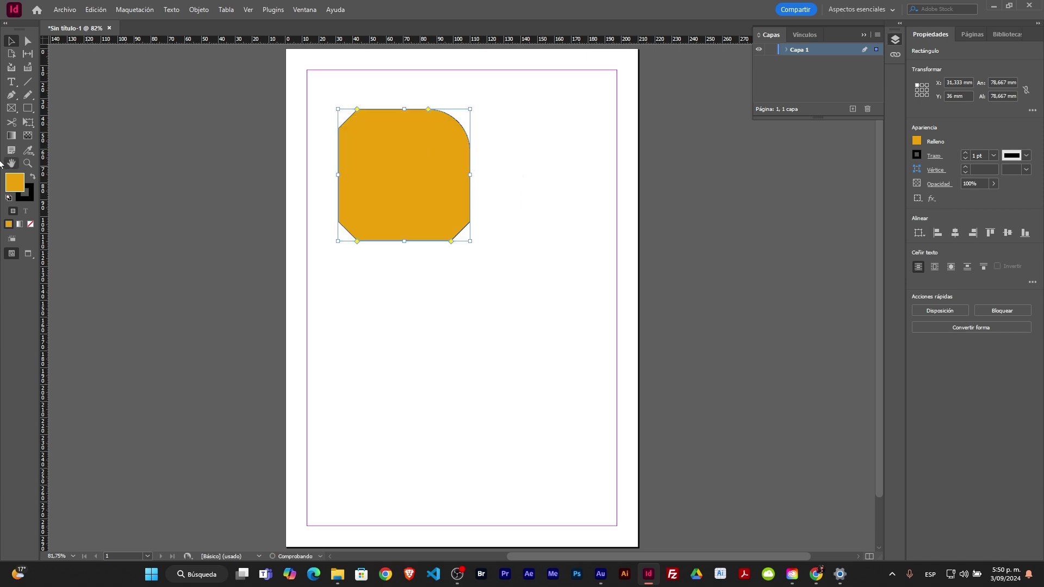
Draw a circle about 71.5 mm in diameter below the orange shape with the Ellipse tool
left_click(27, 110)
left_click_drag(26, 112, 101, 133)
left_click_drag(360, 272, 498, 388)
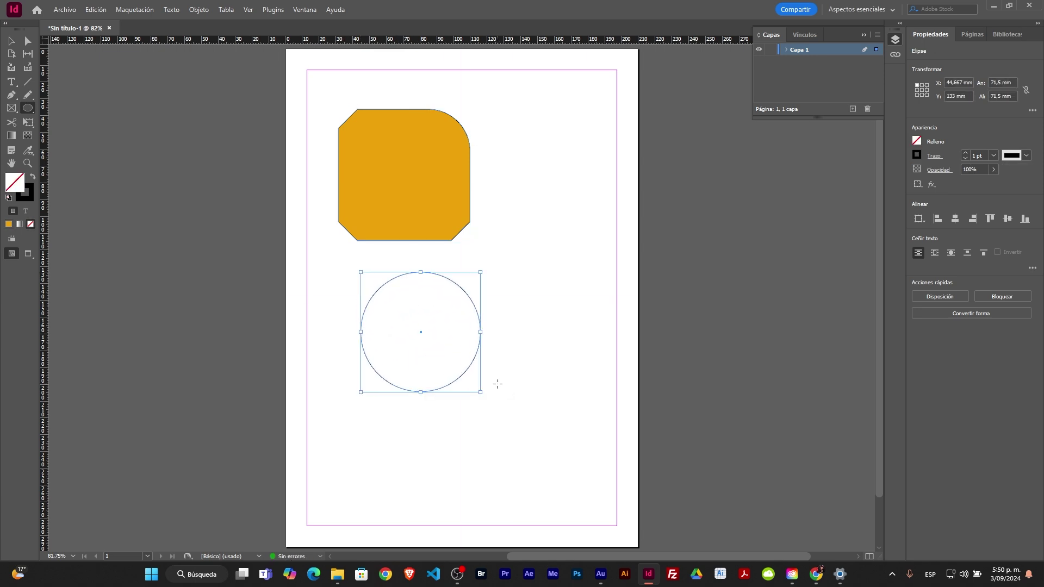
Draw an ellipse about 61 × 27.5 mm below and right of the orange shape and fill it with swatch C=0 M=100 Y=0 K=0
mouse_move(492, 252)
left_mouse_down()
mouse_move(536, 290)
mouse_move(612, 298)
mouse_move(594, 298)
left_mouse_up()
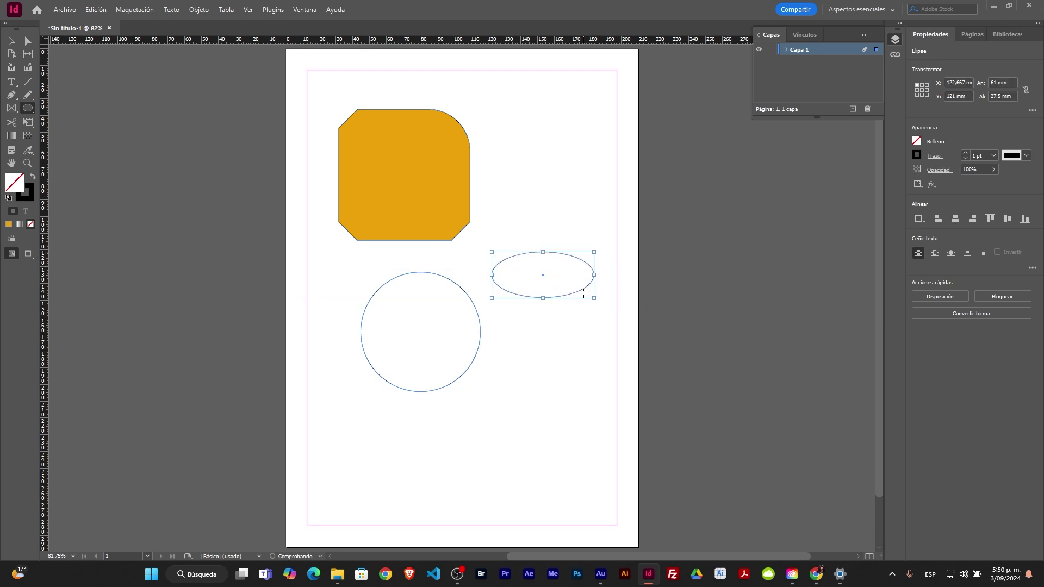
left_click(303, 13)
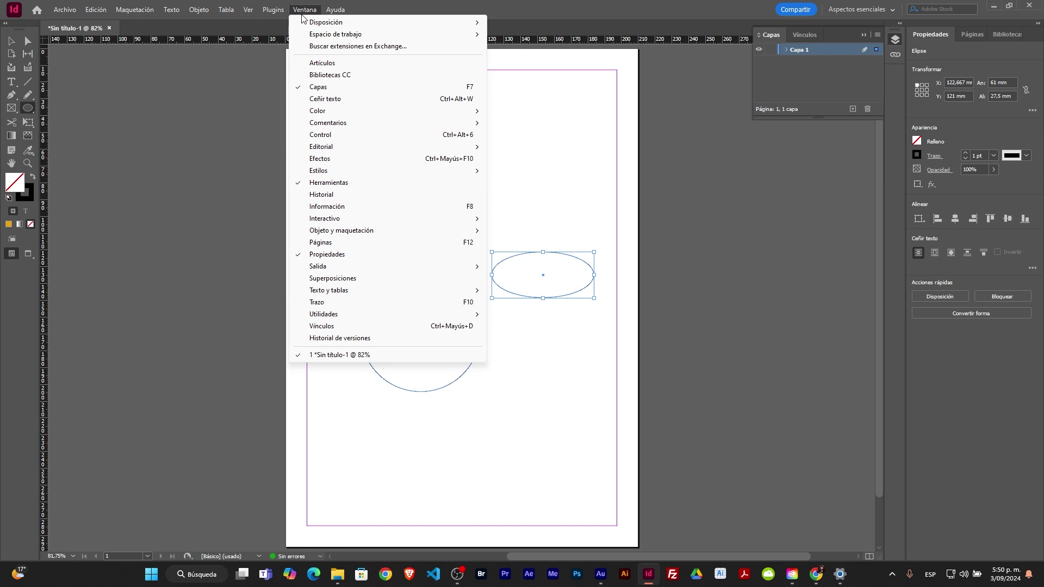
mouse_move(401, 107)
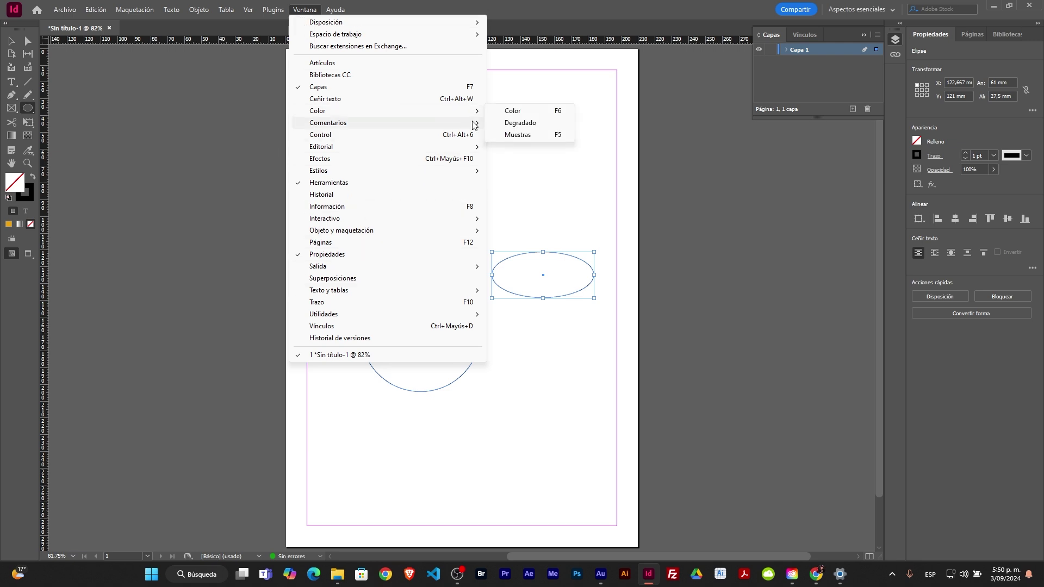
left_click(524, 135)
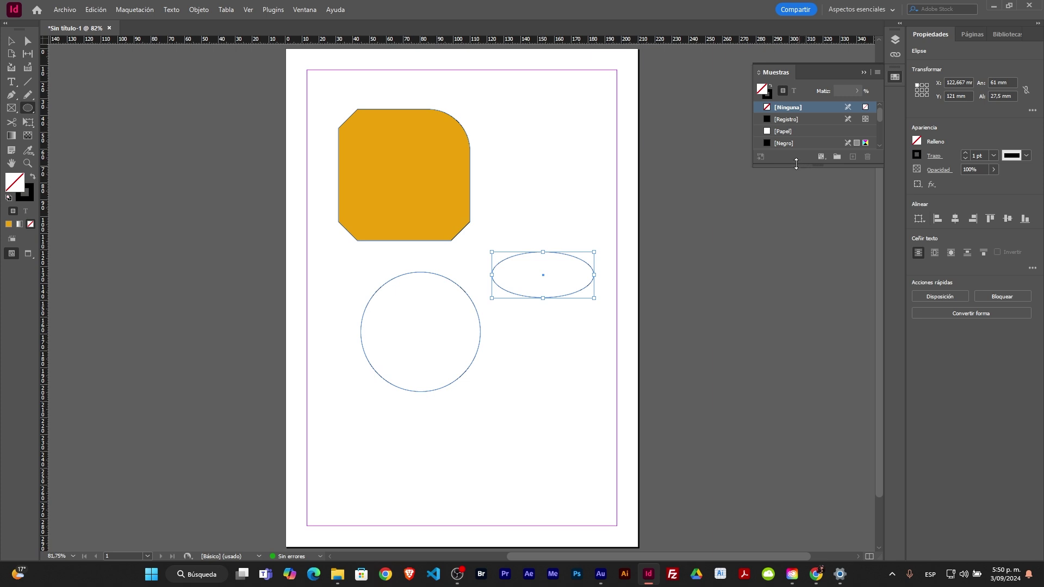
left_click_drag(794, 166, 792, 309)
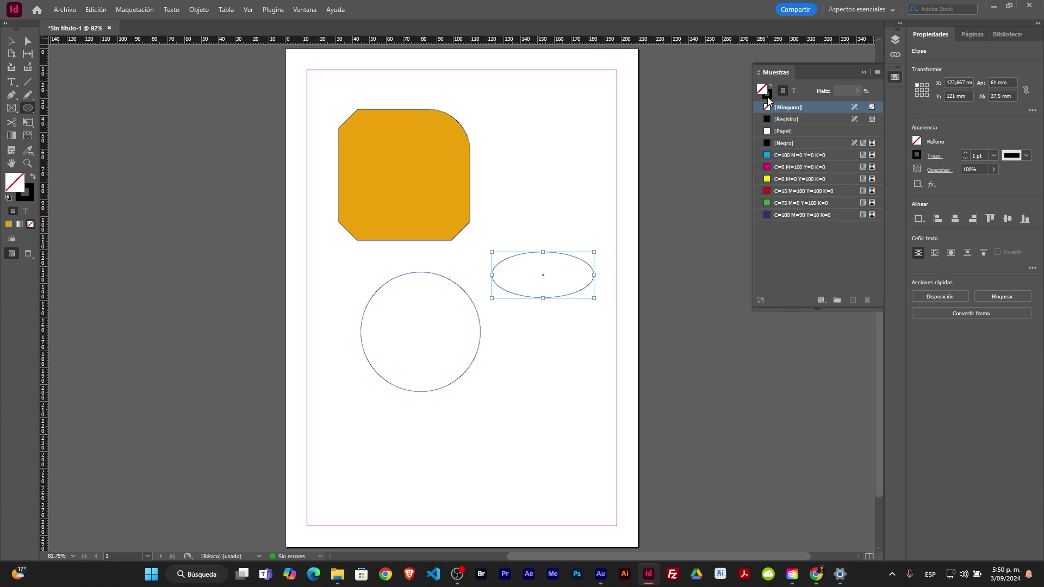
left_click(769, 168)
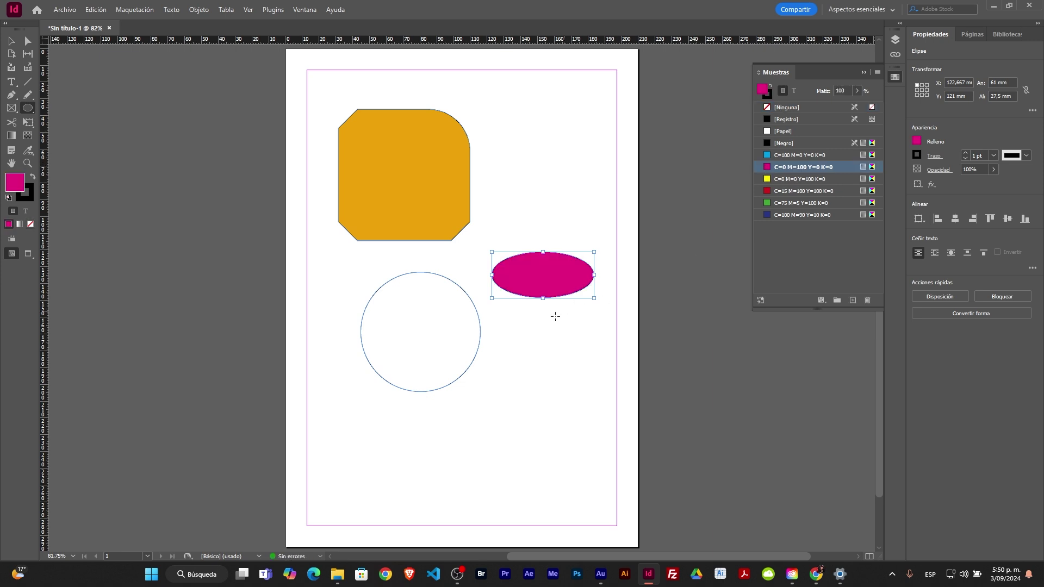
Fill the circle below the orange shape with the green swatch C=75 M=5 Y=100 K=0
key("v")
left_click(471, 358)
left_click(799, 203)
Draw a triangle about 58.3 × 50.5 mm above the magenta ellipse with the Polygon tool and fill it with C=100 M=90 Y=10 K=0
left_click_drag(28, 107, 110, 145)
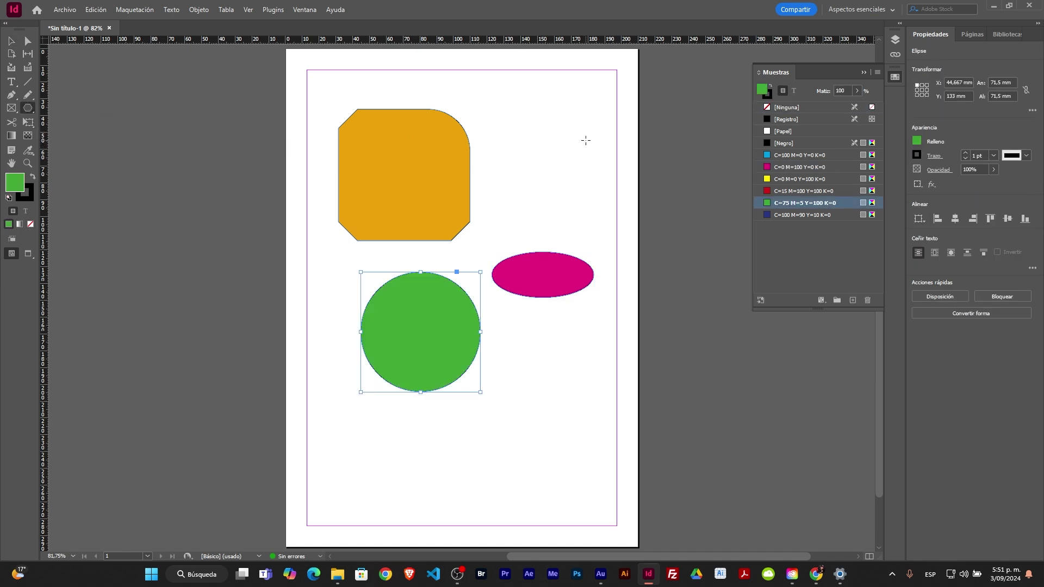
left_click_drag(499, 111, 618, 195)
key("v")
left_click(759, 214)
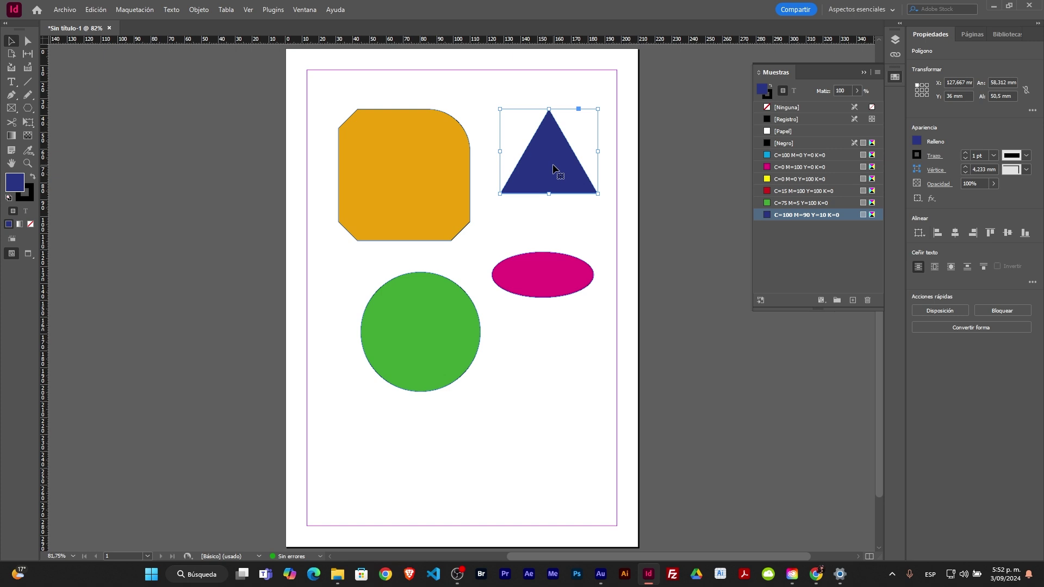
Create a 50 × 50 mm polygon with 7 sides below the magenta ellipse and fill it with C=0 M=0 Y=100 K=0
left_click(28, 109)
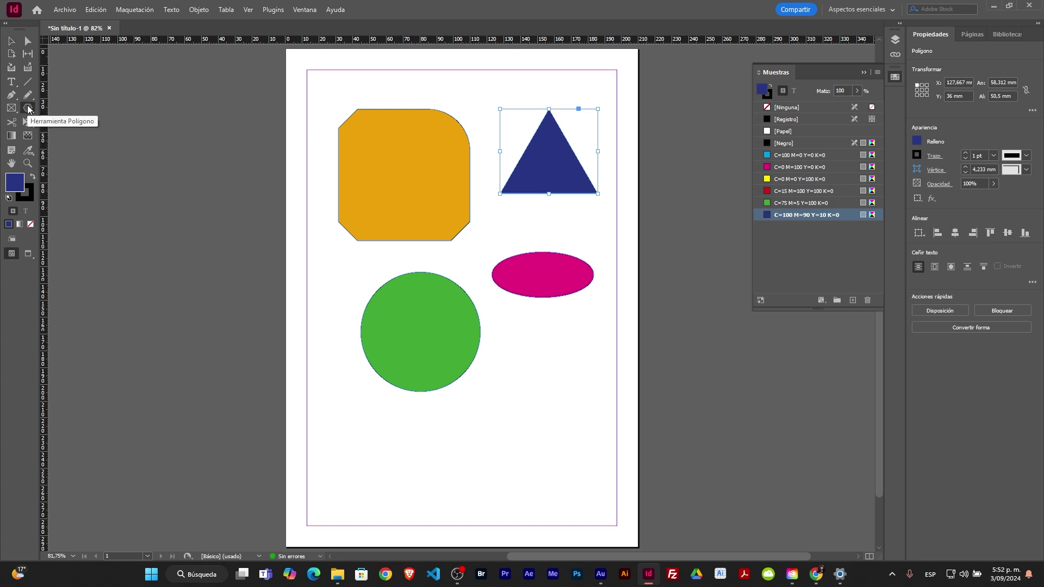
left_click(536, 219)
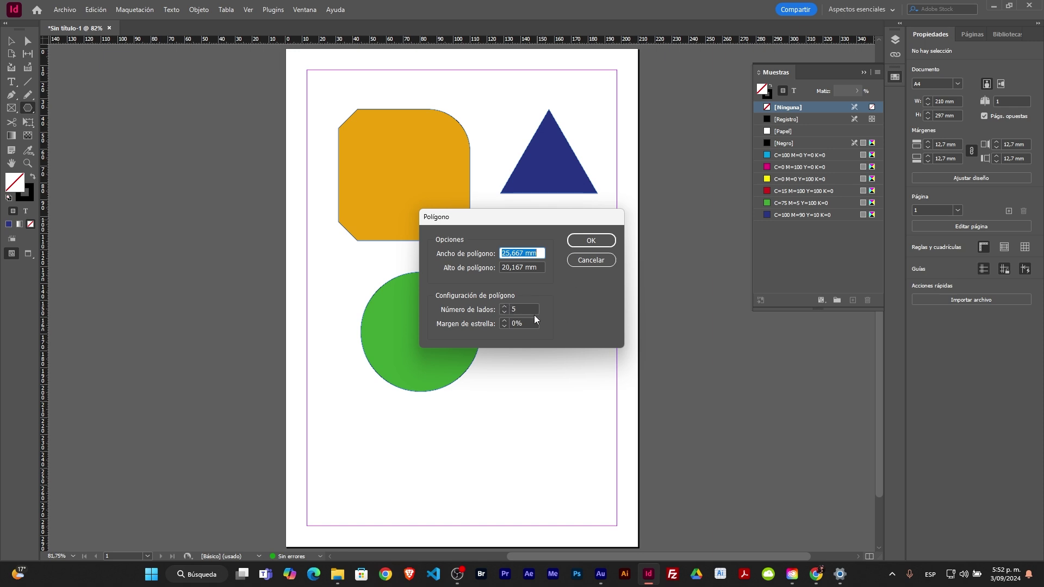
type("50")
key("Tab")
type("50")
left_click(524, 310)
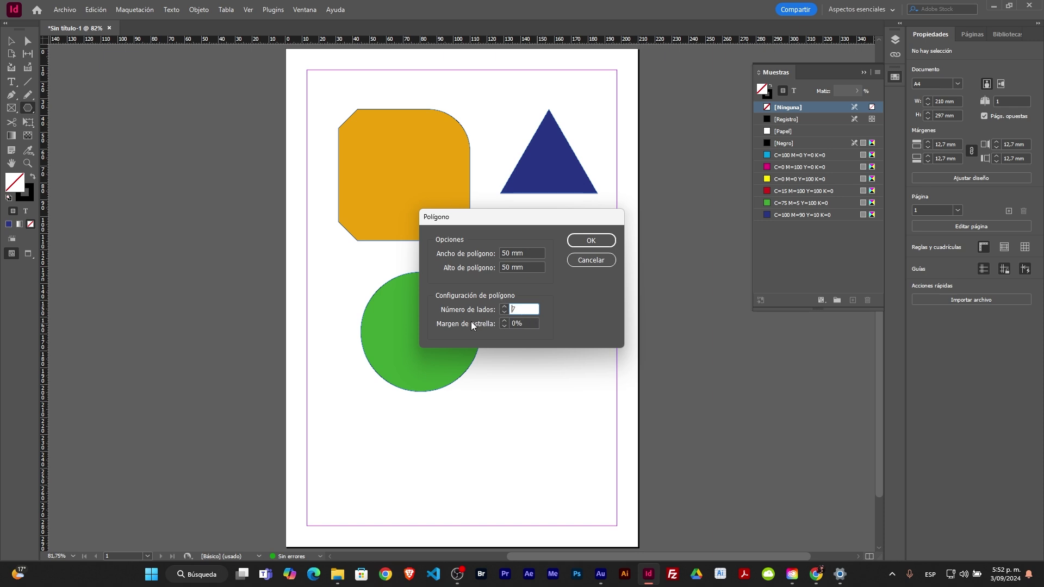
left_click(593, 241)
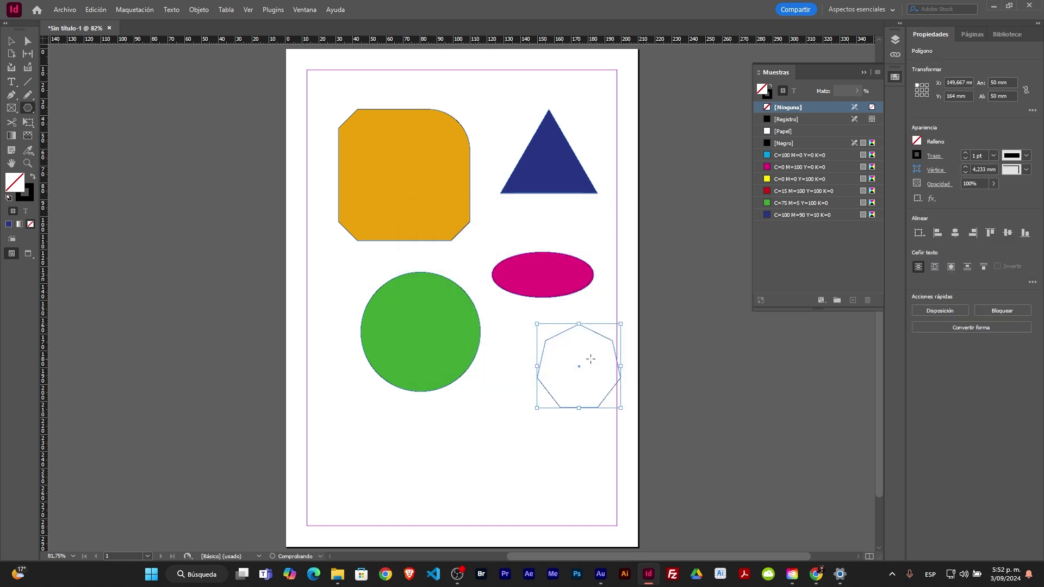
left_click(779, 179)
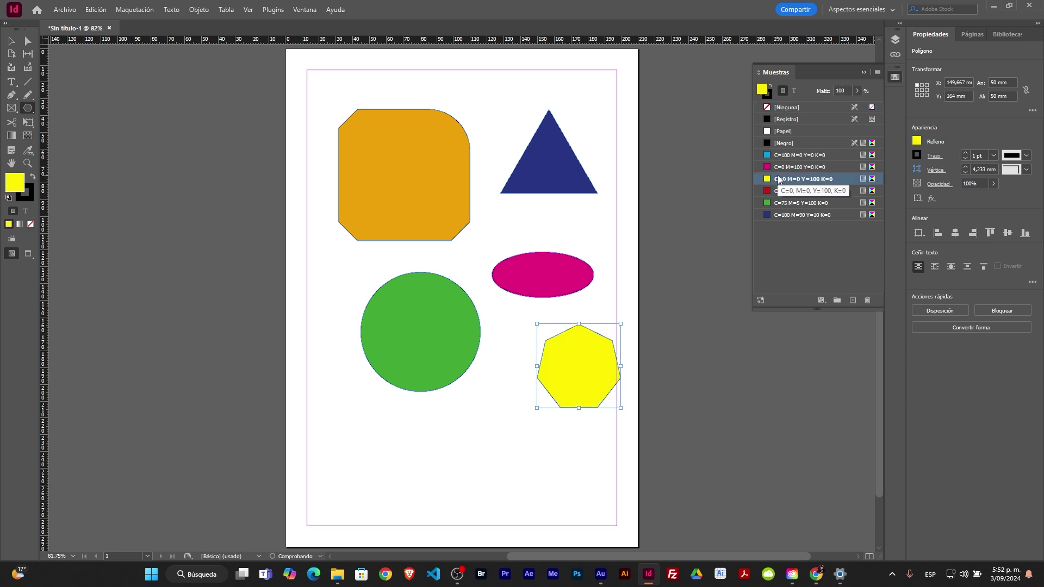
Create a 50 × 50 mm, 7-sided star with a 14% star inset below the yellow heptagon and fill it with C=0 M=100 Y=0 K=0
left_click(499, 415)
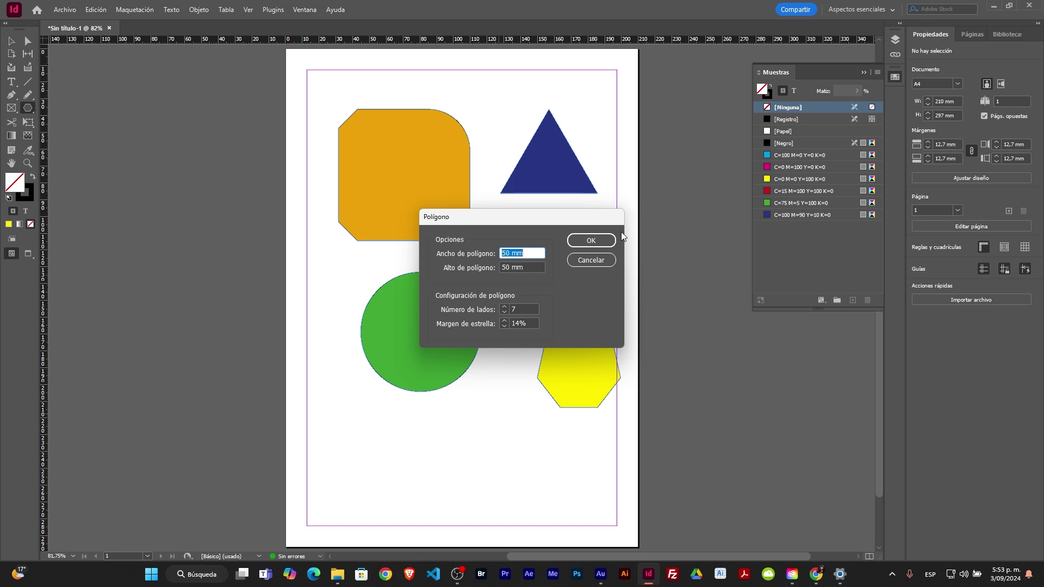
left_click(598, 240)
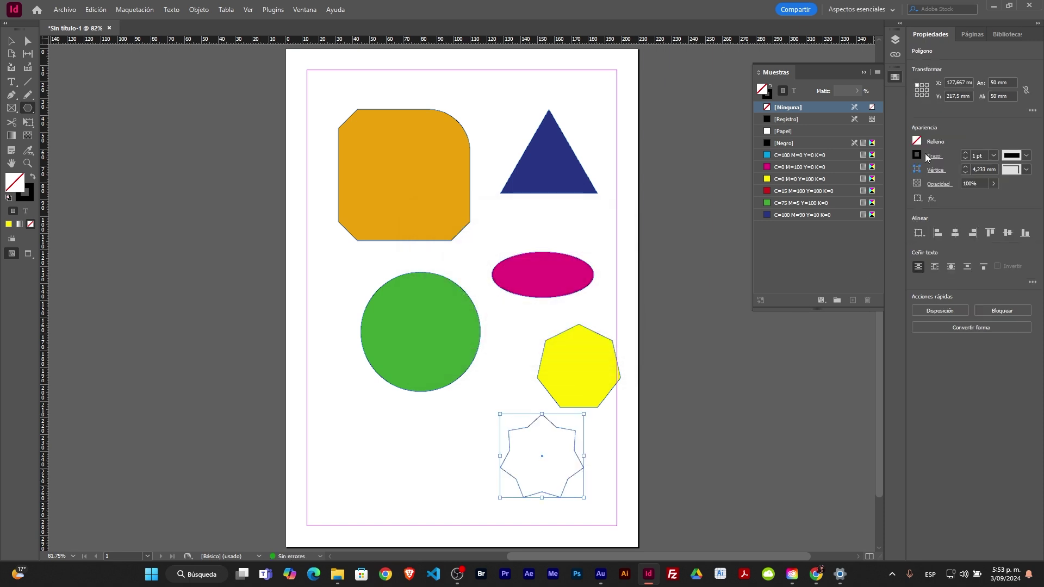
left_click(768, 171)
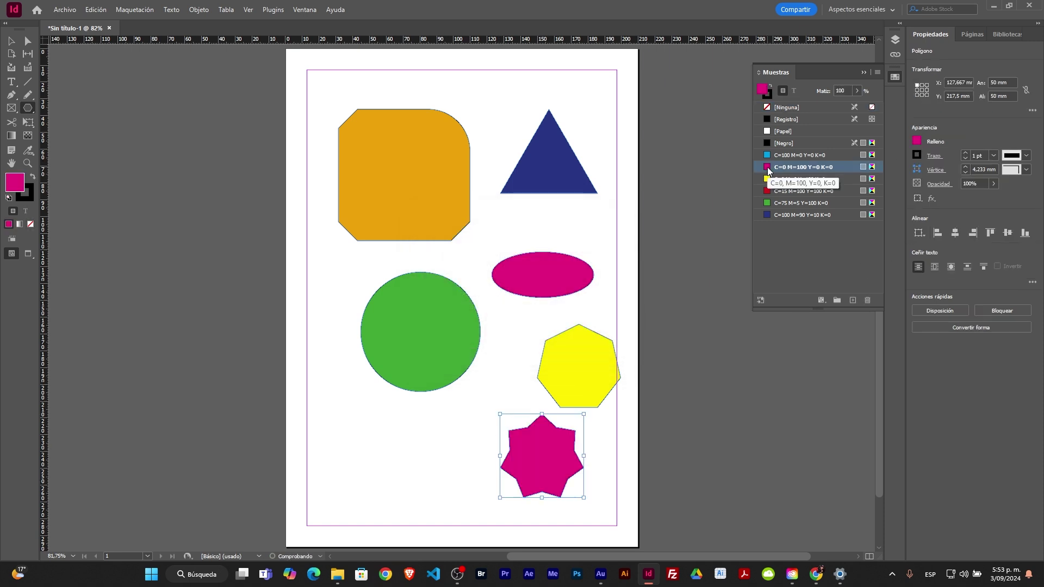
Move the green circle slightly up and left, and move the star to about X 85 mm, Y 199.5 mm
key("v")
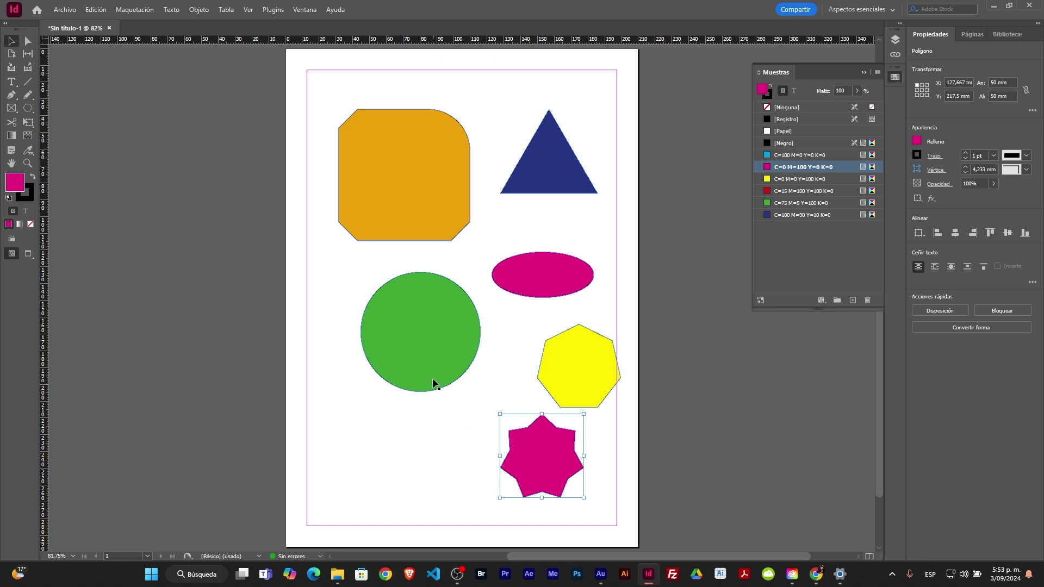
left_click_drag(432, 378, 413, 365)
left_click_drag(542, 423, 470, 401)
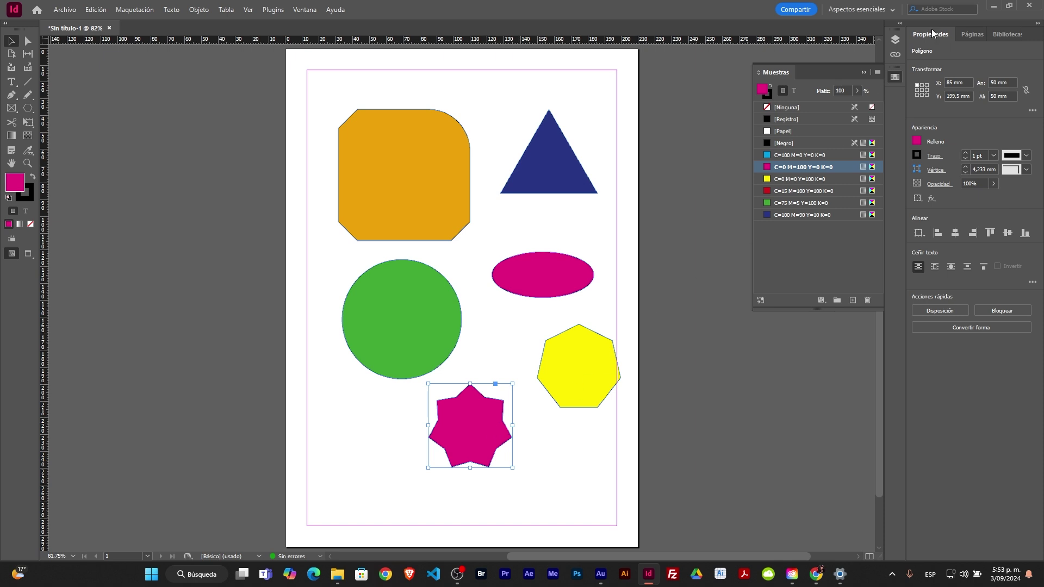
Try converting the magenta star to the Elipse shape, then undo the conversion
left_click(987, 328)
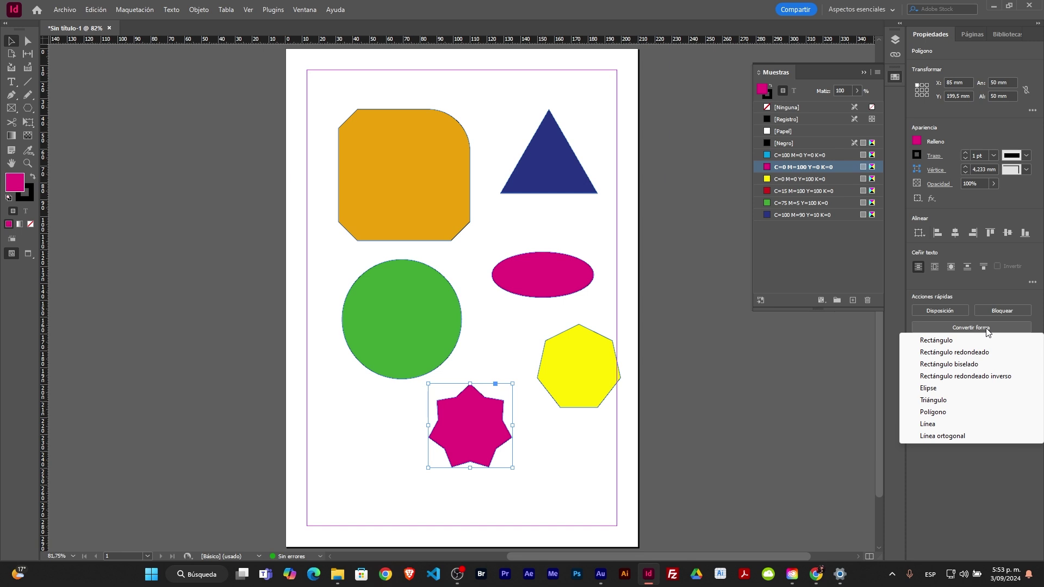
left_click(968, 393)
key("ctrl+z")
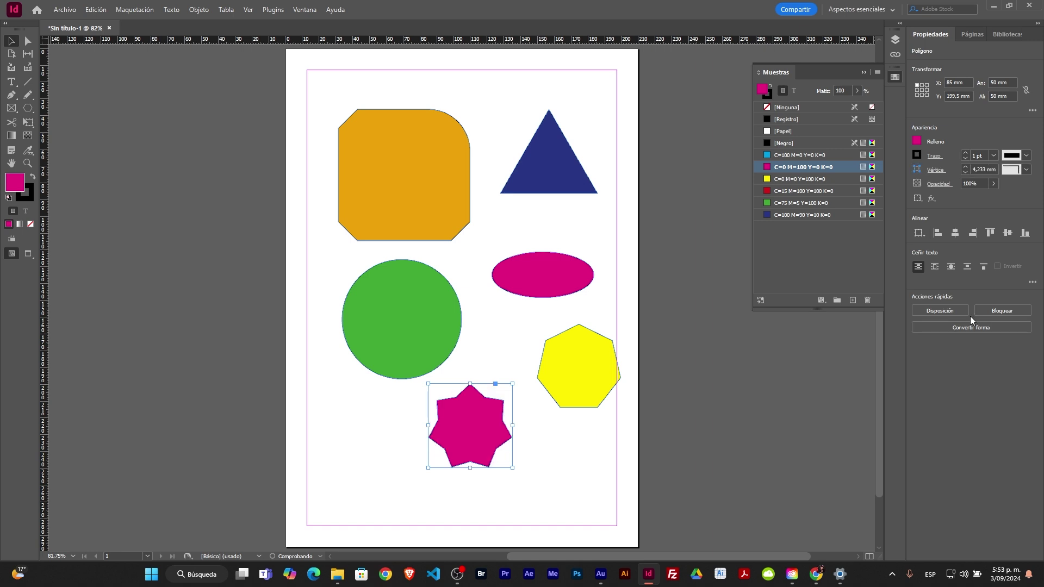
Convert the magenta star to a Rectángulo redondeado and move it to about X 190 mm, Y 96 mm
left_click(971, 326)
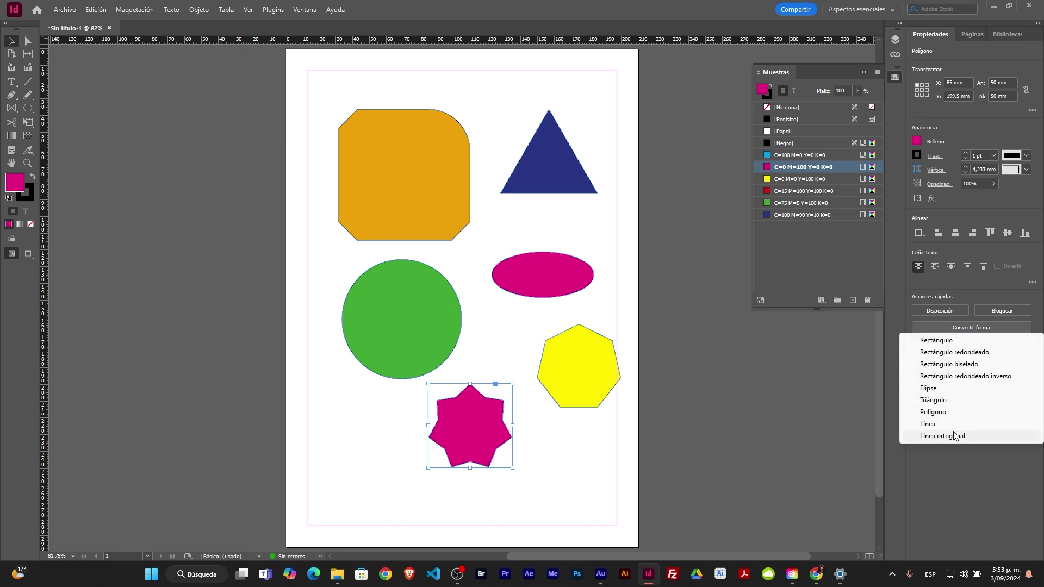
left_click(955, 352)
left_click_drag(476, 459, 650, 279)
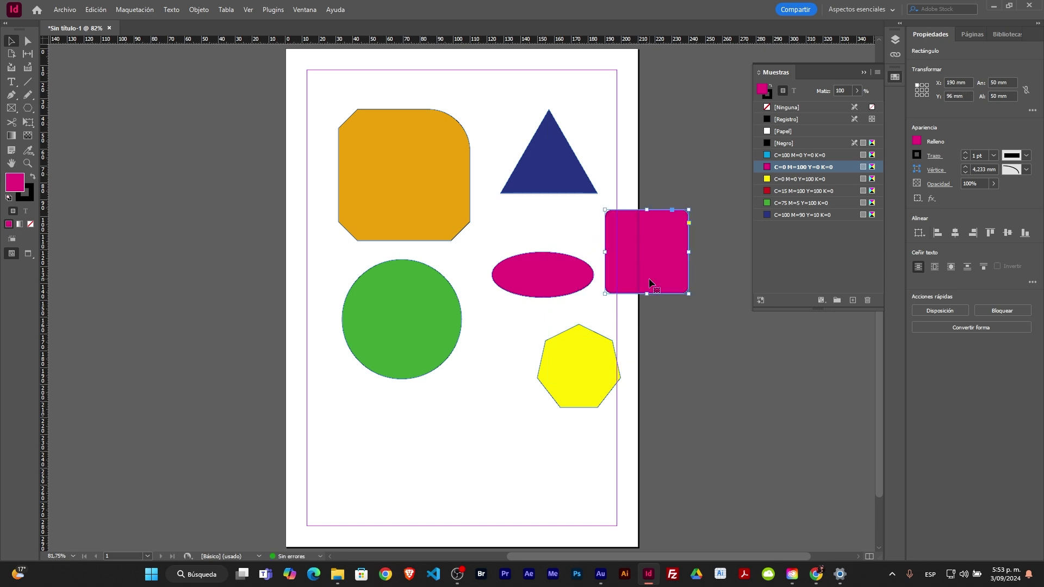
Delete the blue triangle, the magenta ellipse, the yellow heptagon and the magenta rounded rectangle
left_click_drag(520, 123, 733, 372)
key("Delete")
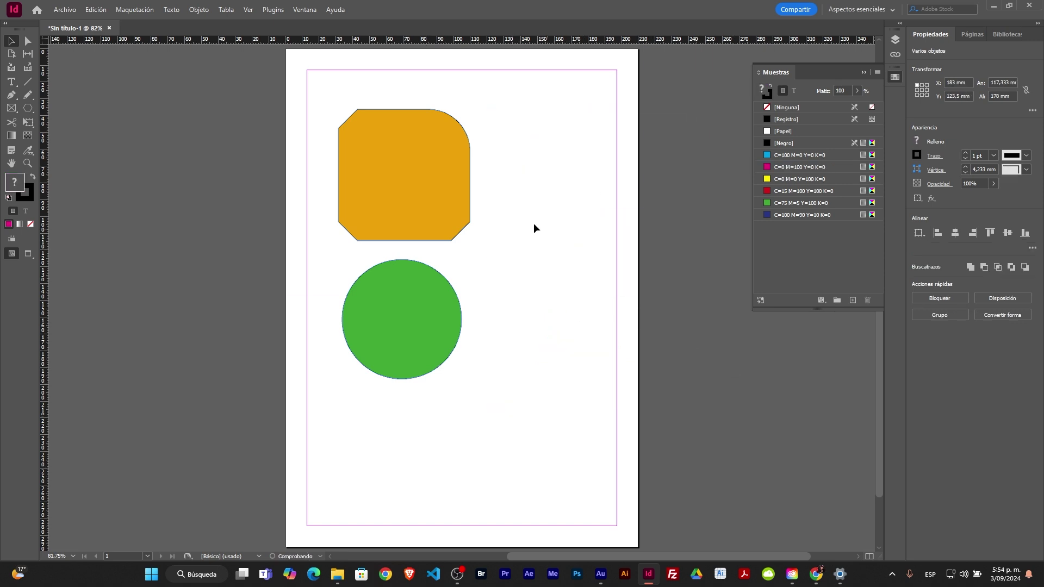
Show the Buscatrazos tools and place a copy of the green circle overlapping the original at about X 66.5 mm, Y 77 mm
left_click(304, 9)
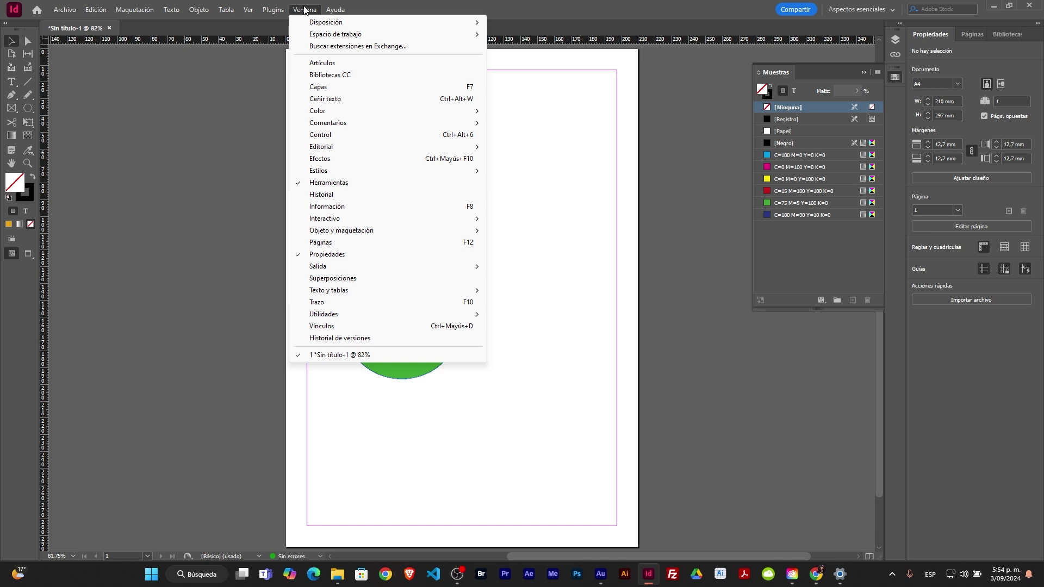
mouse_move(373, 272)
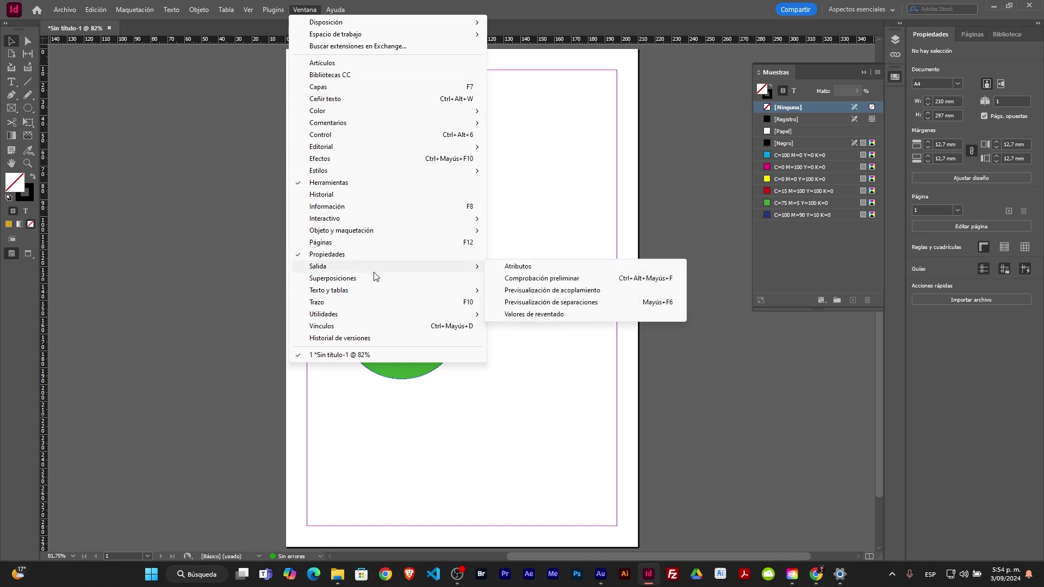
mouse_move(424, 233)
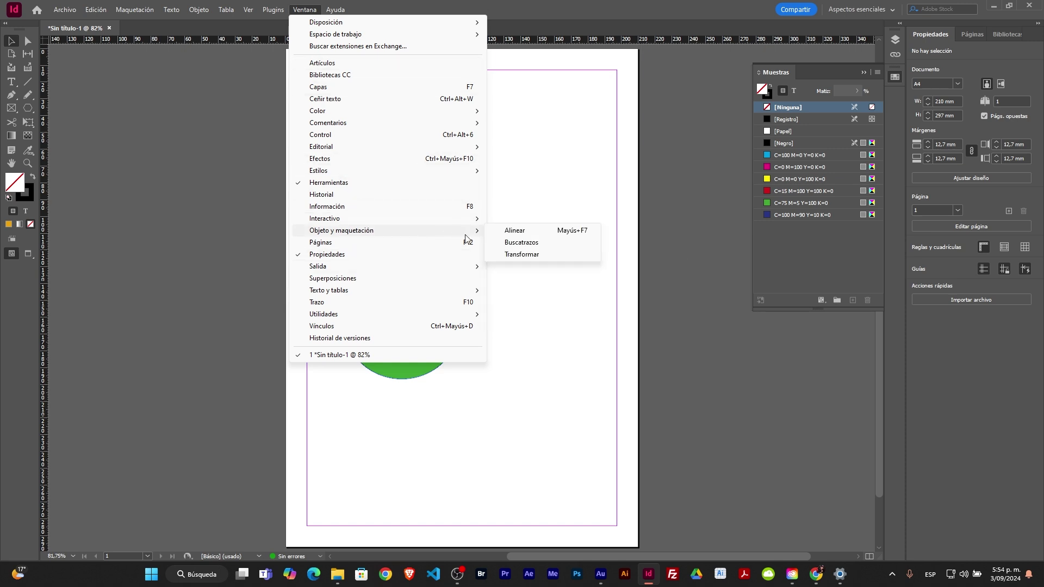
left_click(524, 247)
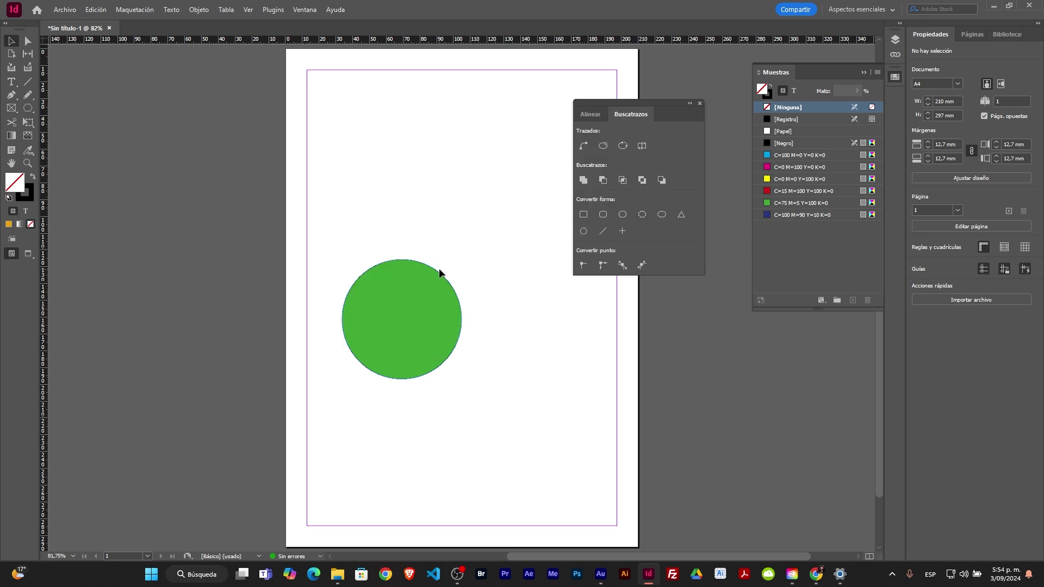
left_click_drag(410, 308, 472, 235)
Try each of the five Buscatrazos operations in turn on the two overlapping green circles, undoing each one
left_click_drag(357, 106, 499, 202)
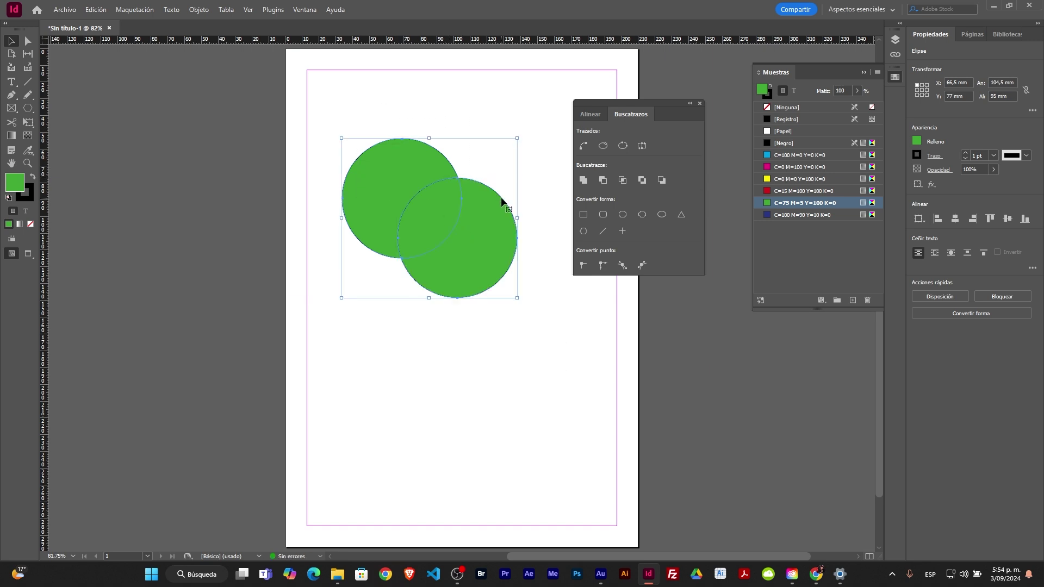
left_click(583, 181)
key("ctrl+z")
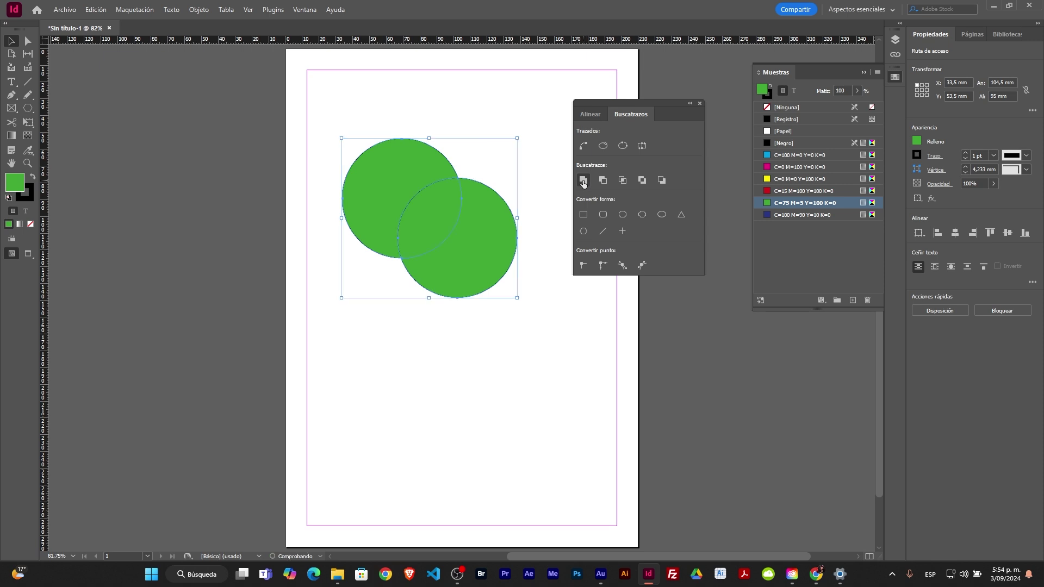
left_click(602, 181)
key("ctrl+z")
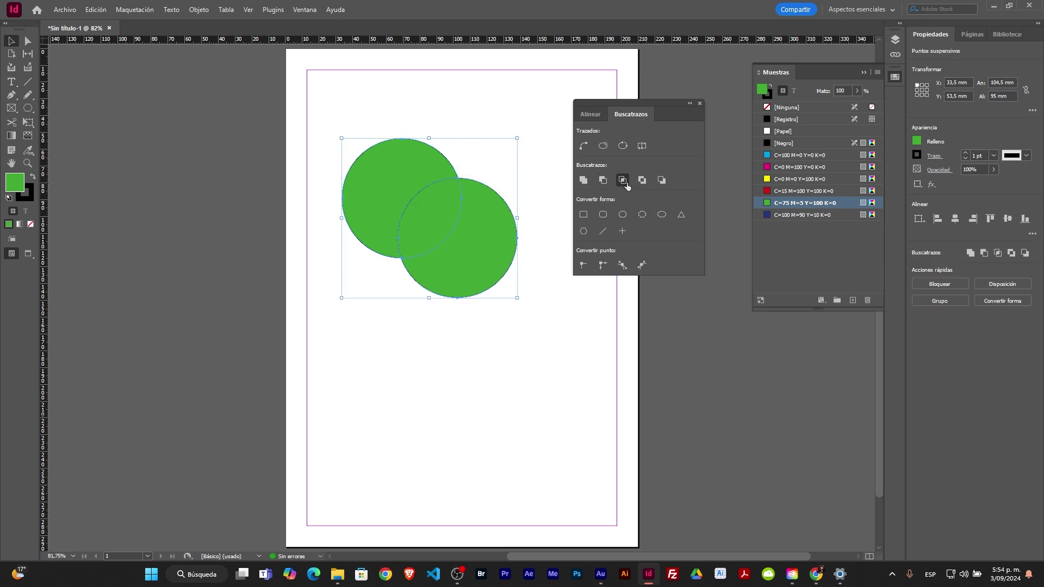
left_click(623, 180)
key("ctrl+z")
left_click(641, 180)
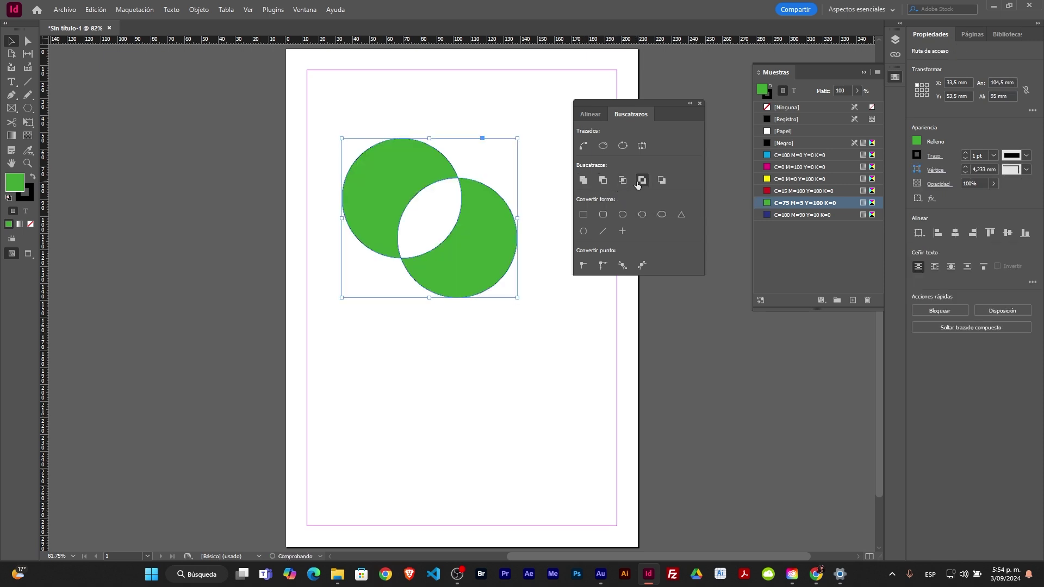
key("ctrl+z")
left_click(660, 181)
key("ctrl+z")
Move the lower green circle to about X 89.5 mm, Y 98.2 mm and convert it to a rounded rectangle
left_click(504, 299)
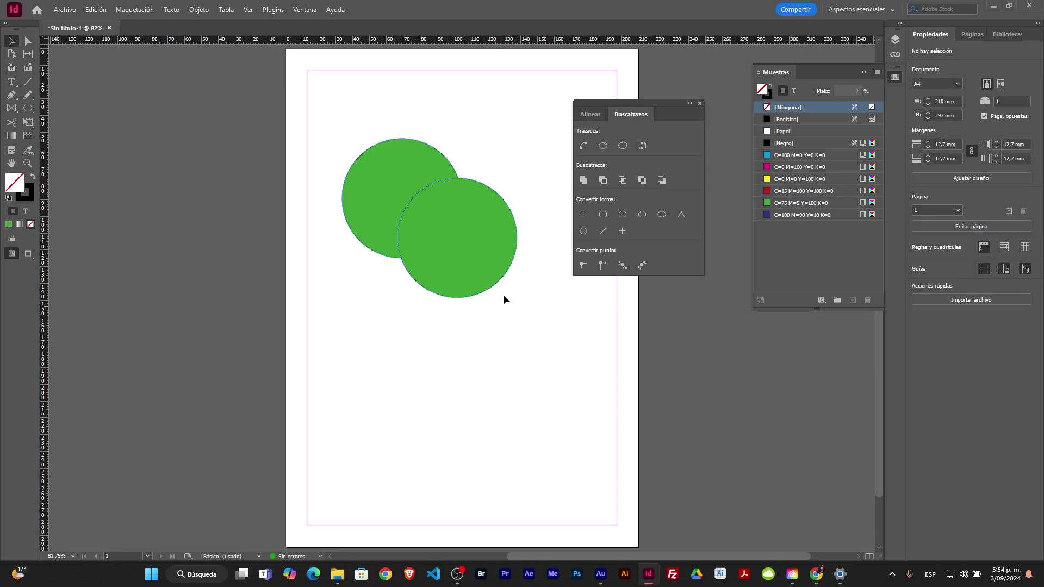
left_click_drag(478, 273, 517, 309)
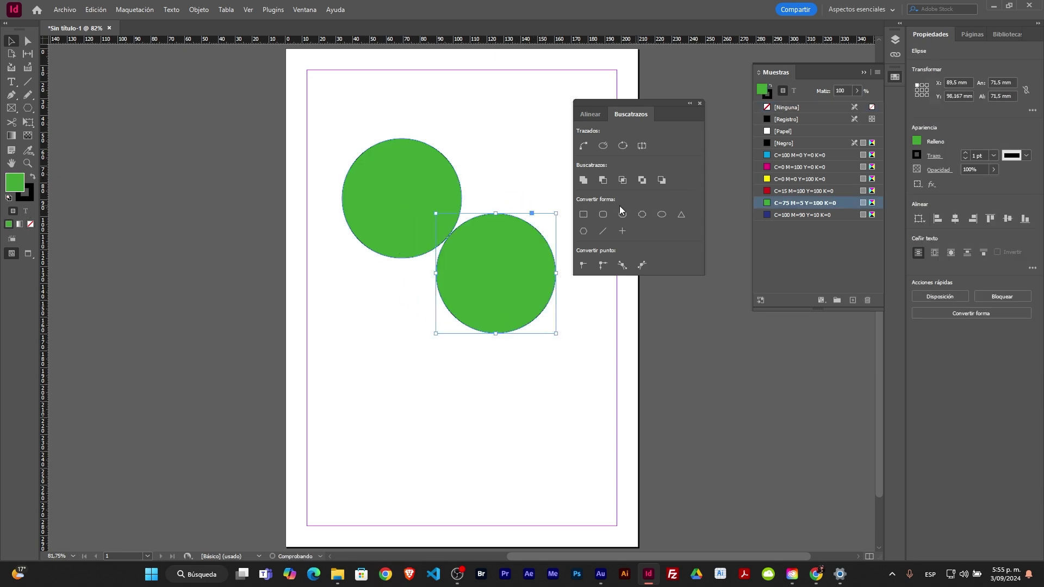
left_click(604, 214)
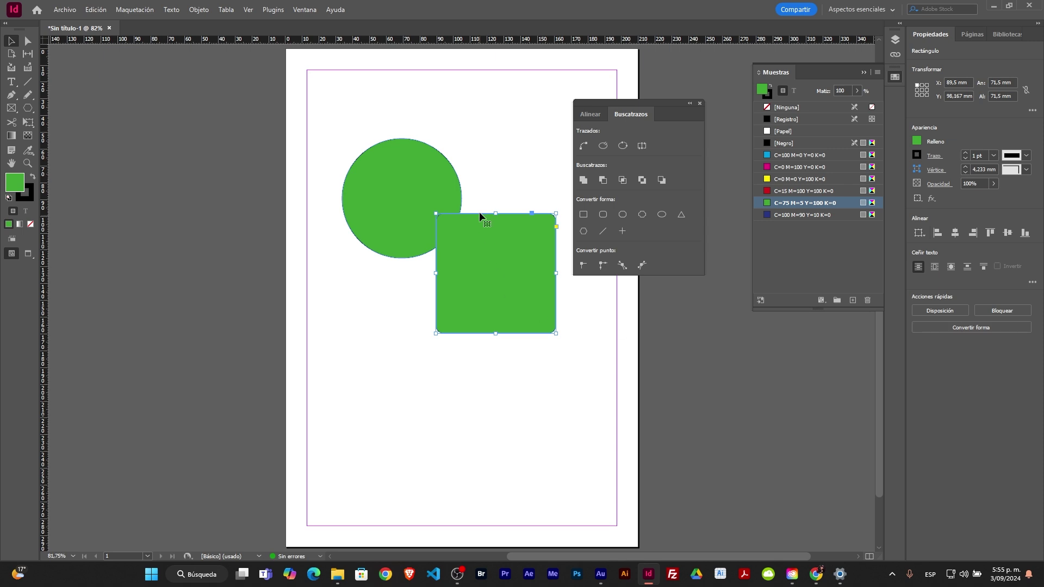
Delete the green circle and the green rounded rectangle from the page
left_click_drag(442, 111, 549, 244)
key("Delete")
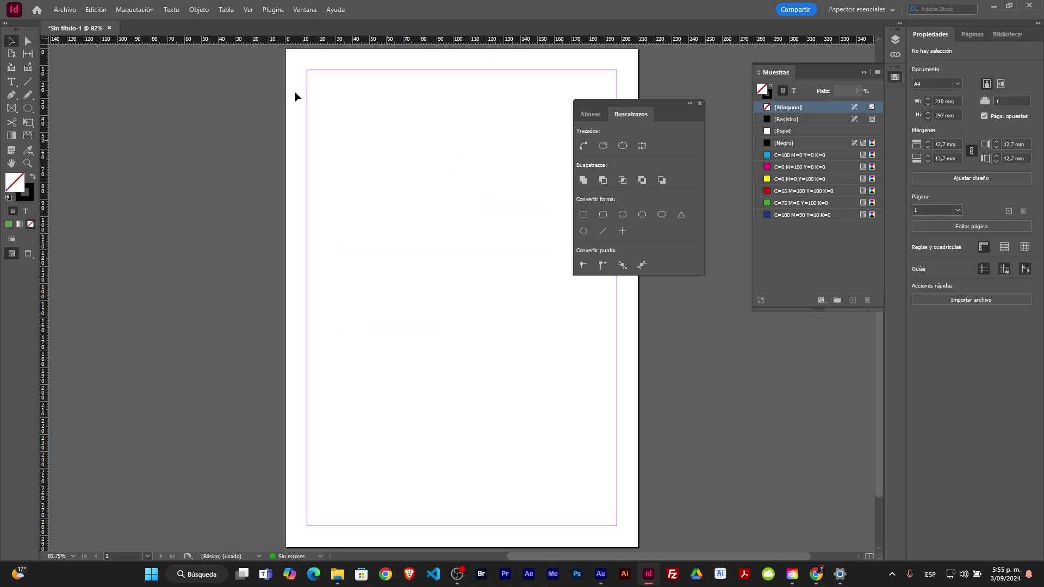
Draw a closed speech-bubble outline with the Pen tool in the upper part of the page, about 69 mm wide and 59 mm high
left_click(11, 95)
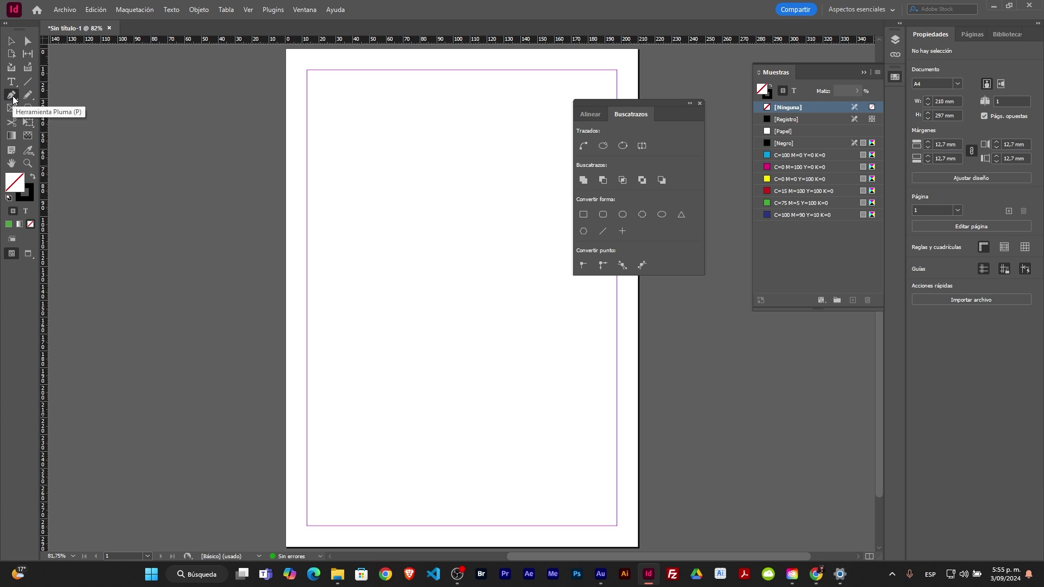
right_click(10, 95)
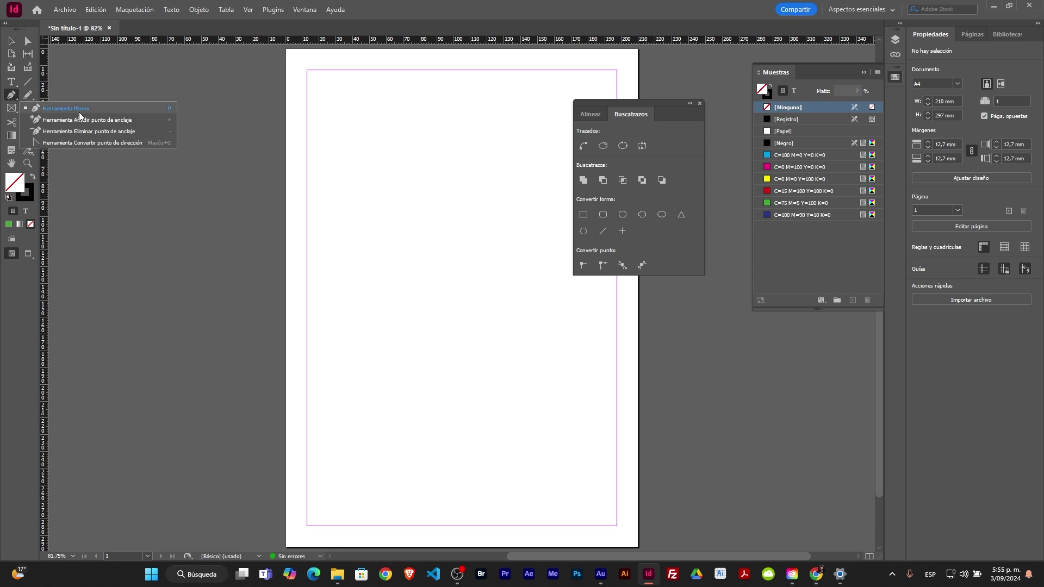
left_click(76, 110)
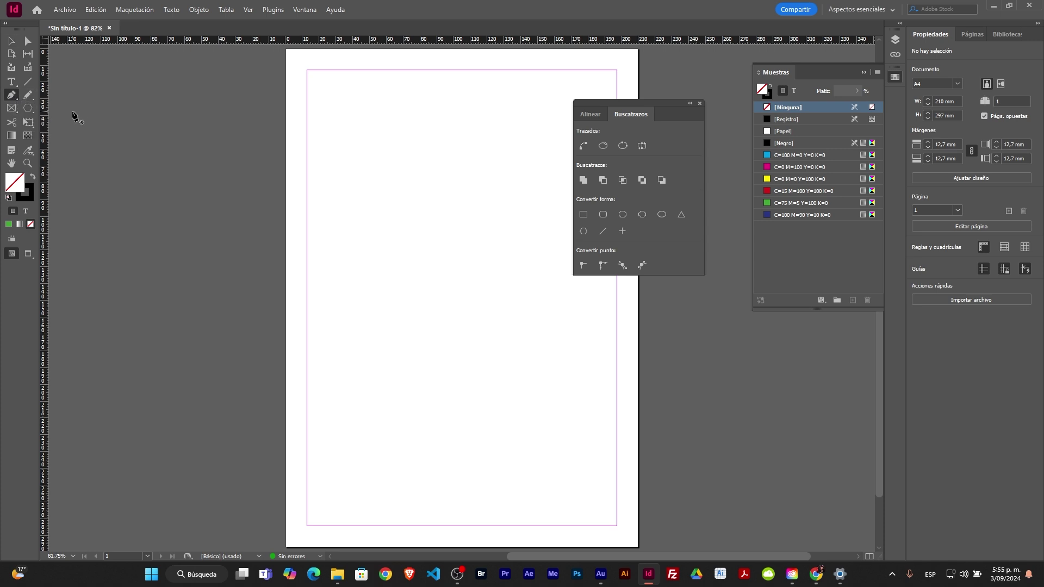
left_click(367, 139)
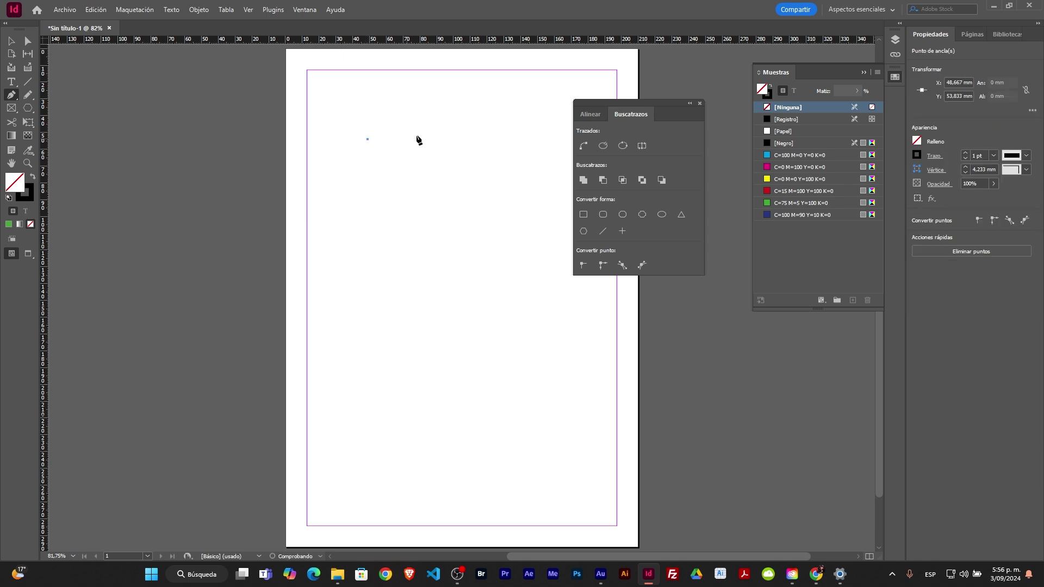
left_click(467, 131)
left_click(472, 194)
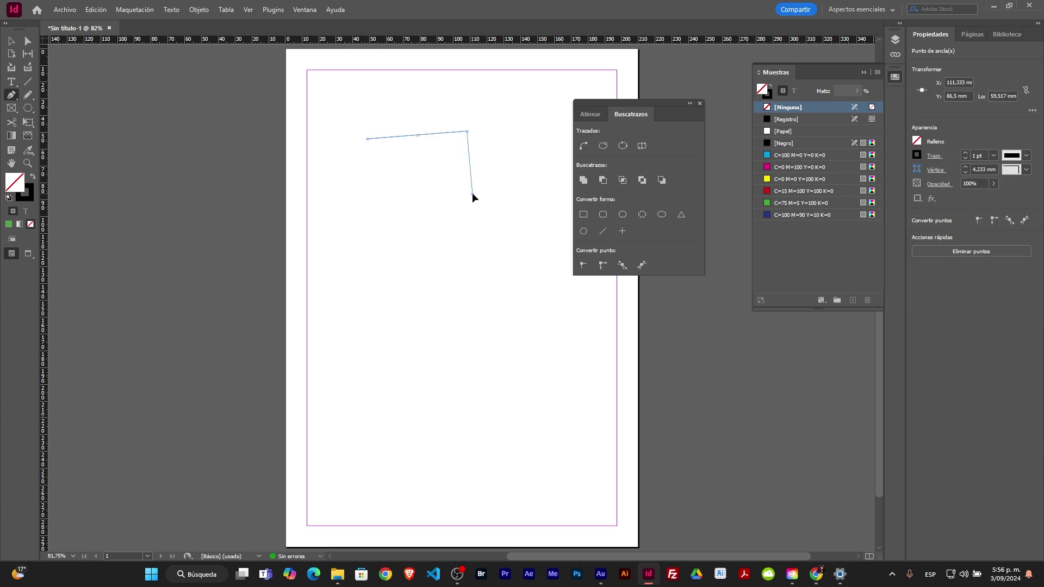
left_click(433, 199)
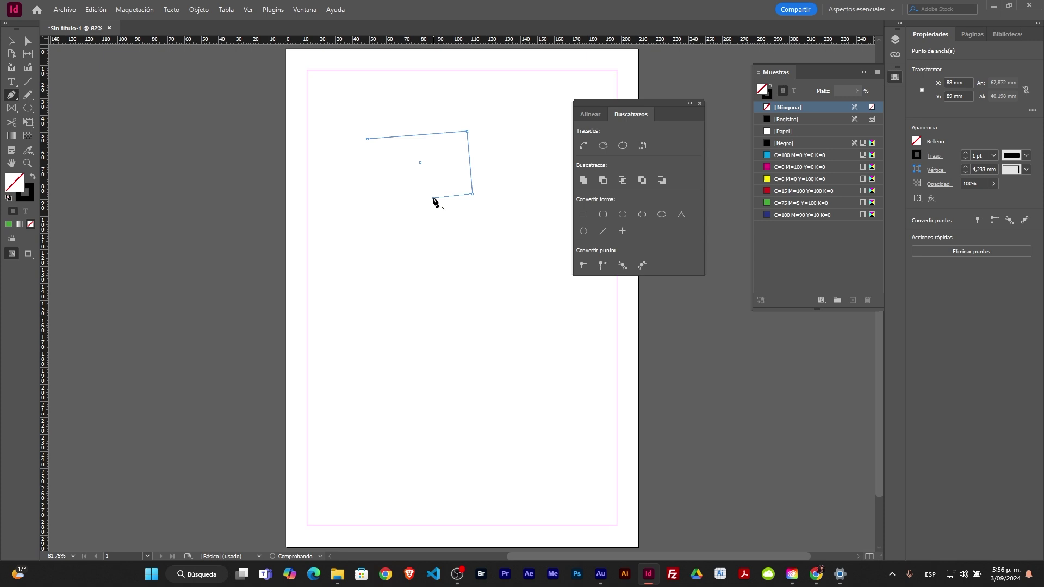
left_click(410, 229)
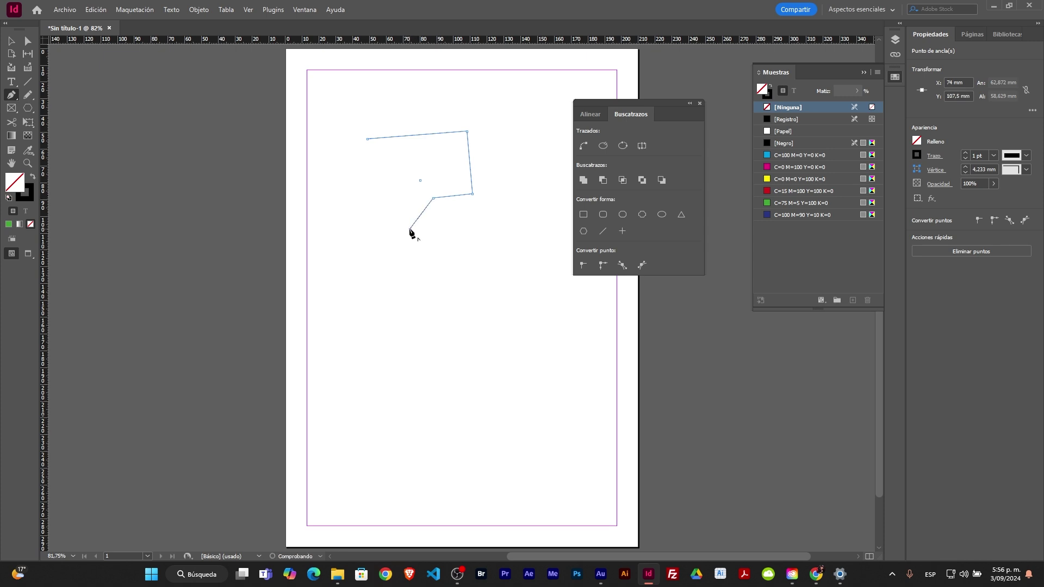
left_click(415, 200)
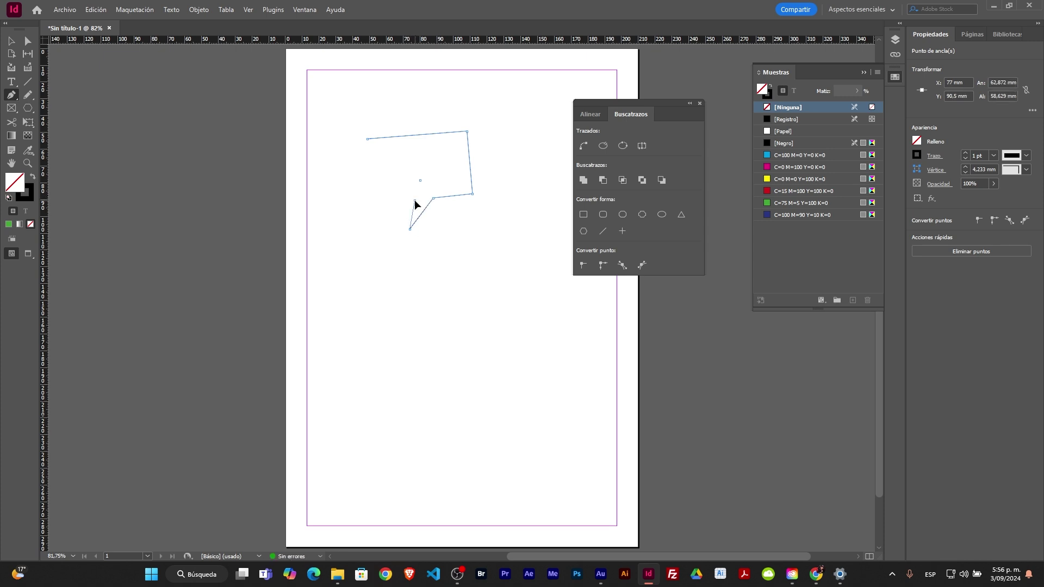
left_click(357, 205)
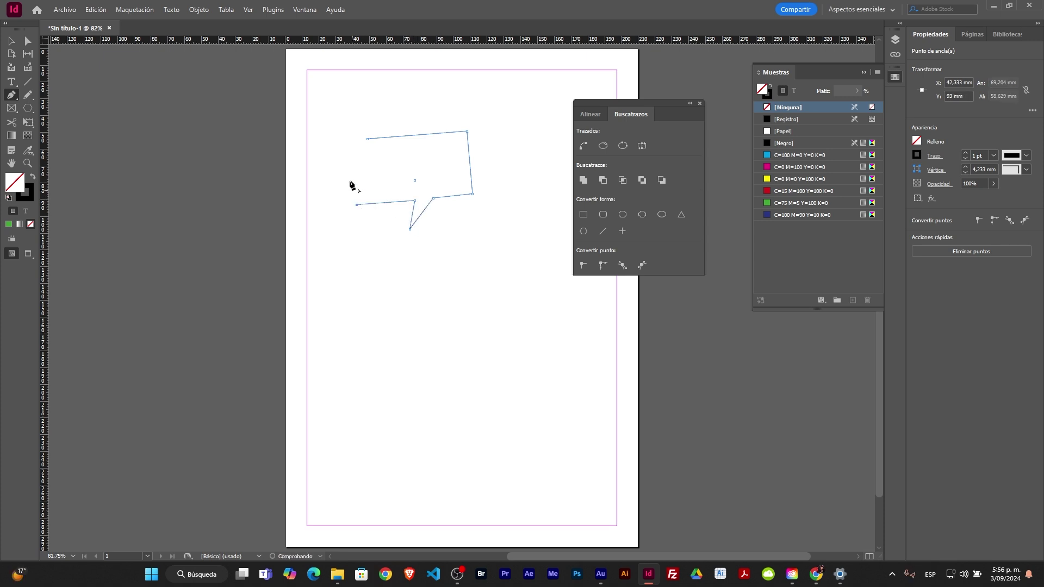
left_click(368, 140)
Fill the speech bubble with the swatch C=15 M=100 Y=100 K=0 and move its lower-left anchor point to about X 50 mm, Y 93 mm
left_click(775, 190)
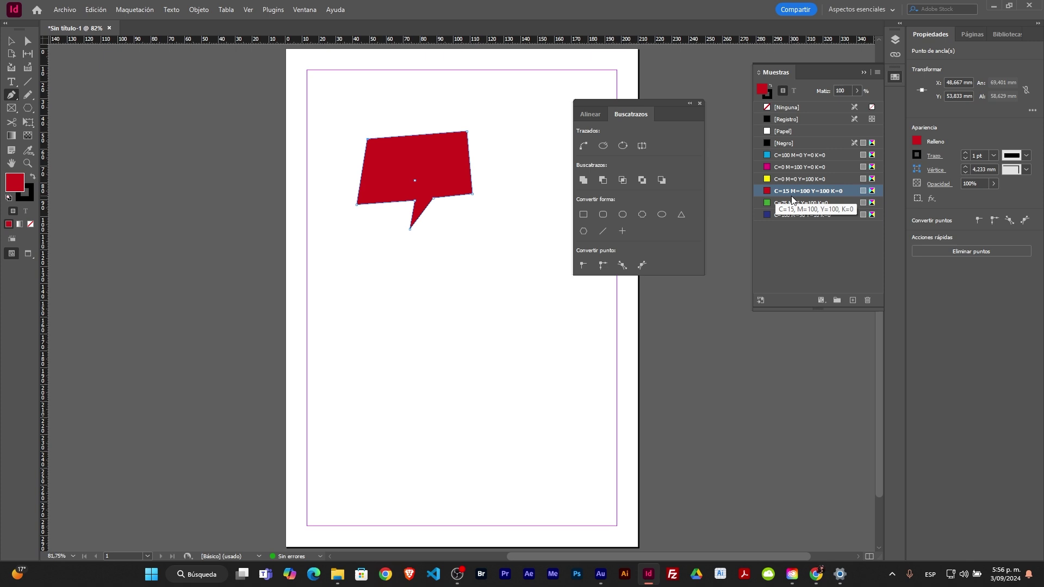
left_click(28, 43)
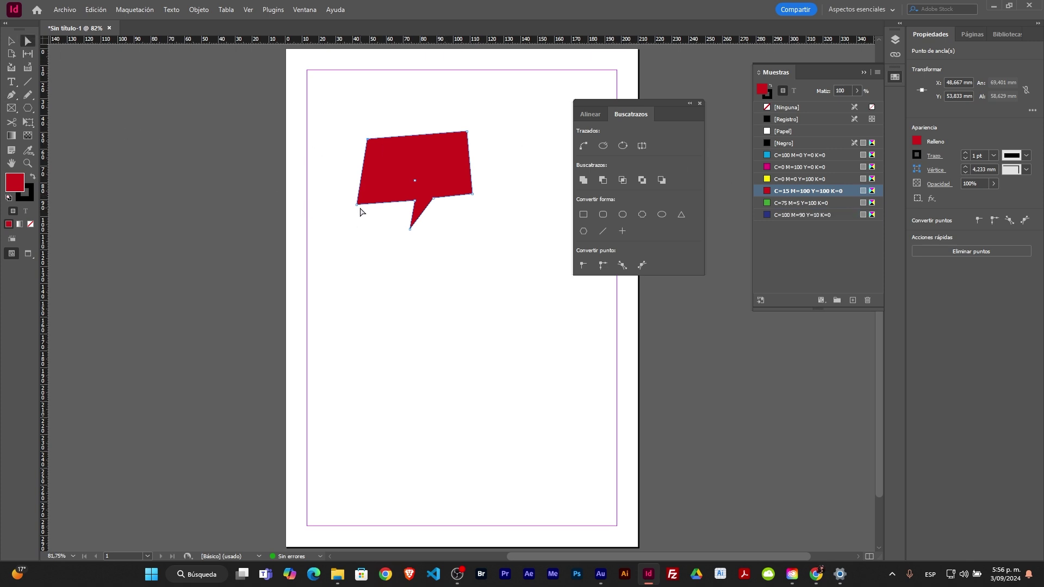
left_click_drag(356, 205, 370, 205)
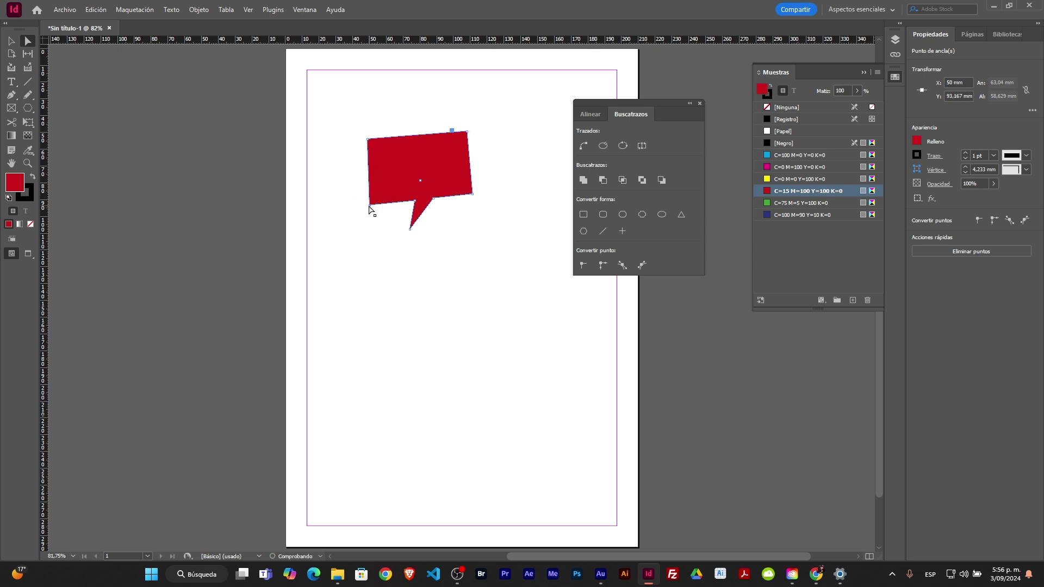
Round the bubble's upper-left, lower-right and upper-right corners with the Convert Direction Point tool
right_click(17, 98)
right_click(16, 98)
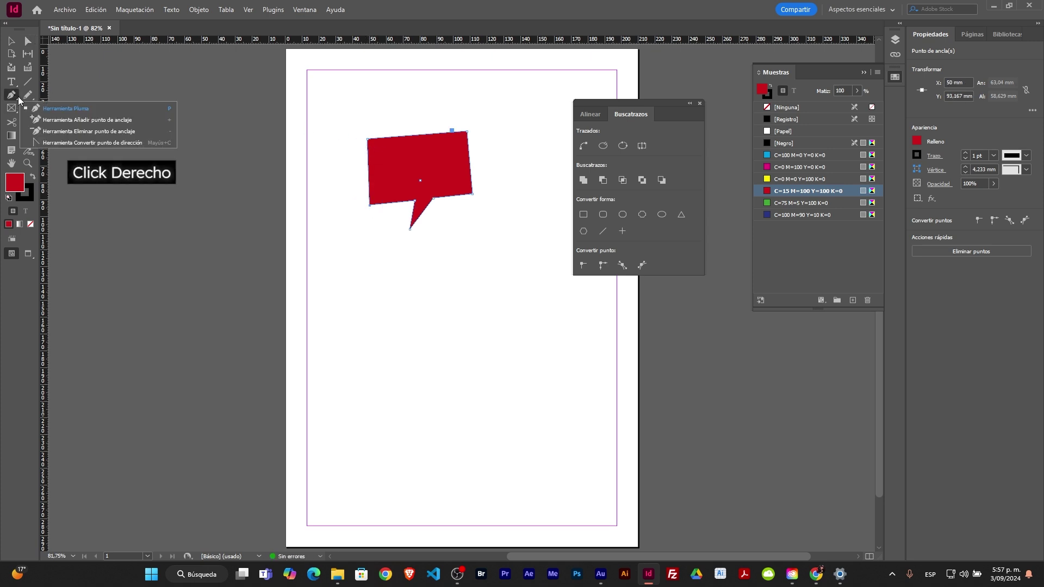
left_click(111, 143)
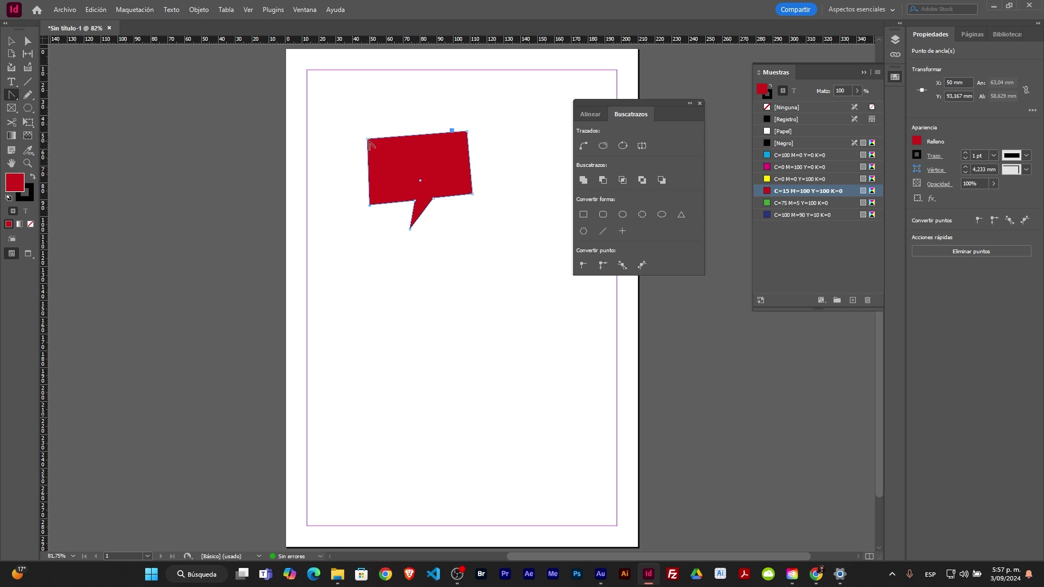
left_click_drag(370, 143, 395, 131)
left_click_drag(472, 194, 483, 185)
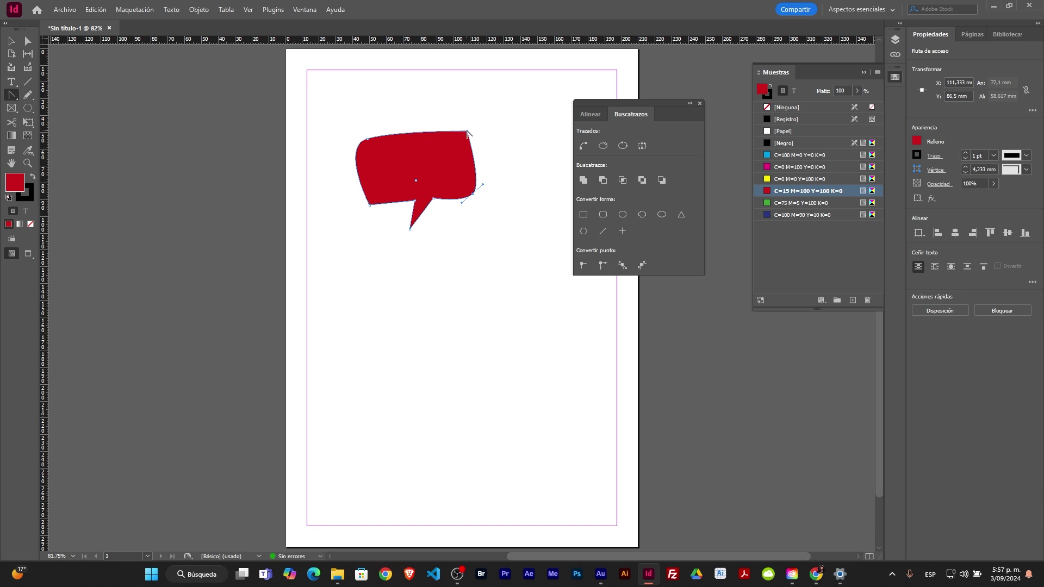
left_click_drag(468, 131, 480, 139)
Enlarge the speech bubble to about 138 × 113 mm and move it to about X 25.7 mm, Y 65 mm
left_click(11, 40)
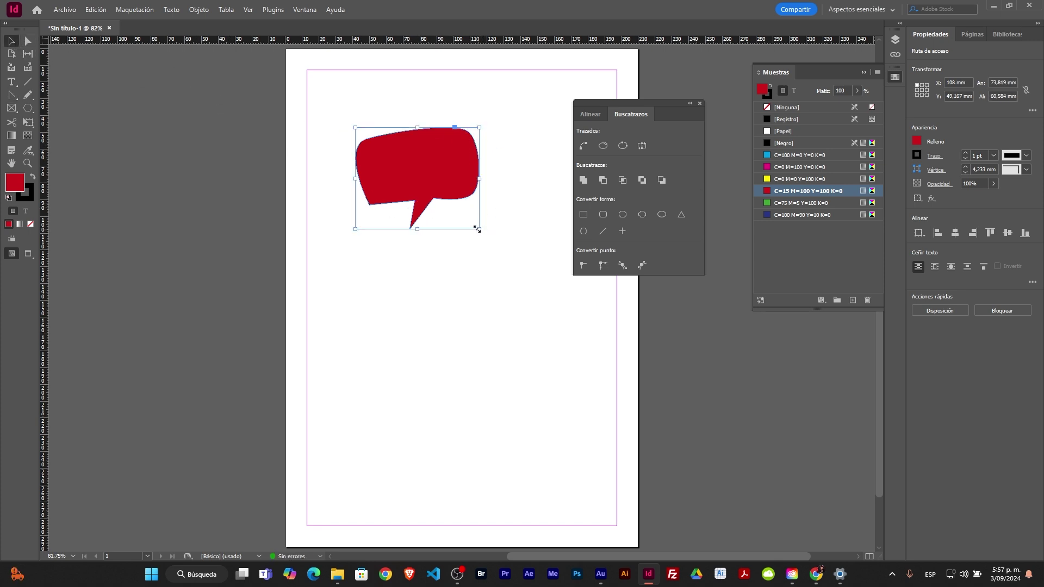
left_click_drag(477, 229, 583, 317)
left_click_drag(515, 220, 489, 249)
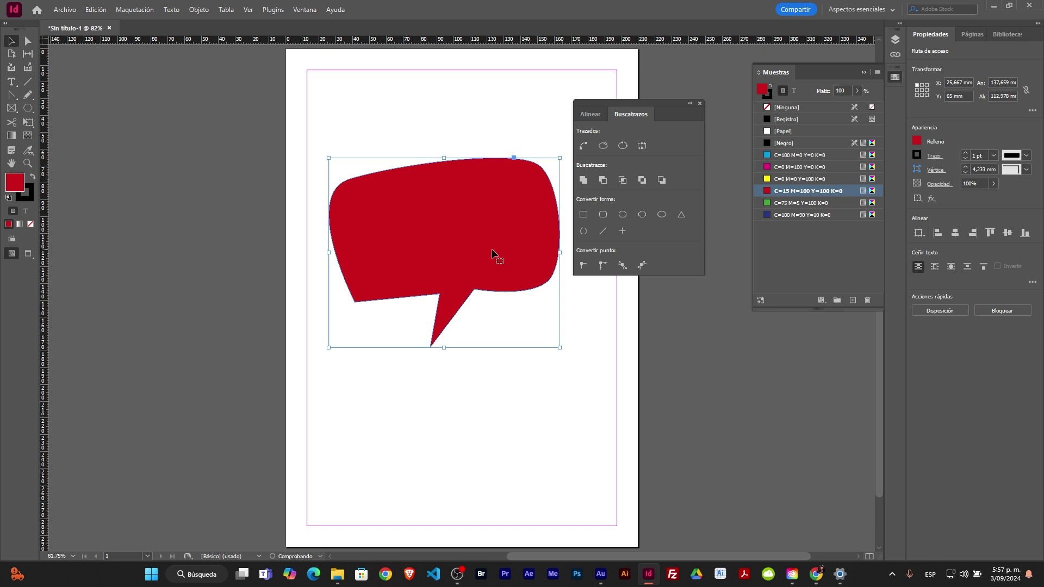
Move the bubble's lower-left anchor point slightly up and inward, and its lower-right anchor point to about X 157.7 mm, Y 131 mm
double_click(503, 280)
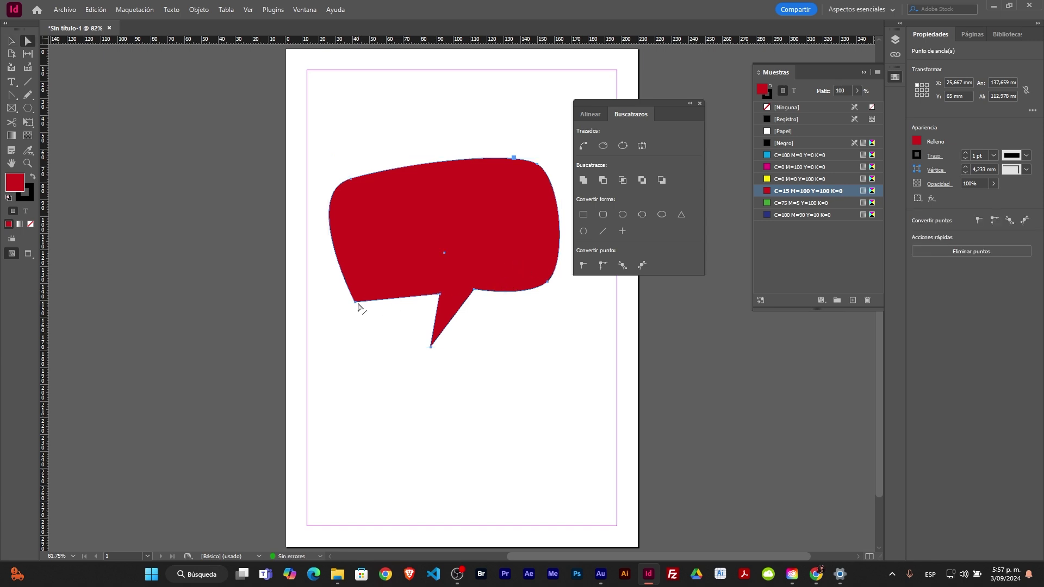
left_click_drag(356, 302, 365, 308)
key("ctrl+z")
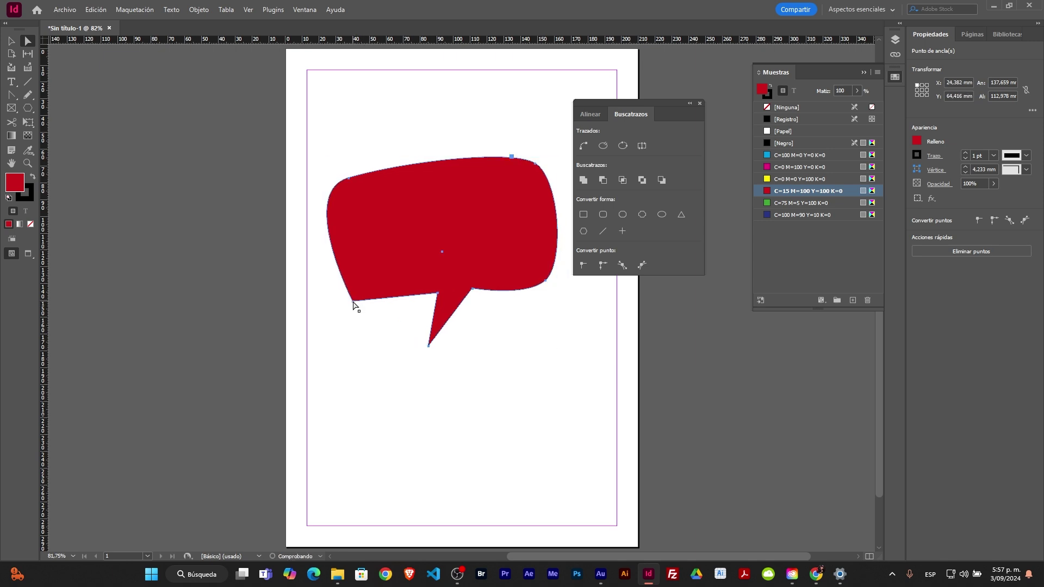
mouse_move(355, 302)
left_mouse_down()
mouse_move(366, 303)
mouse_move(351, 312)
mouse_move(358, 287)
left_mouse_up()
left_click(561, 262)
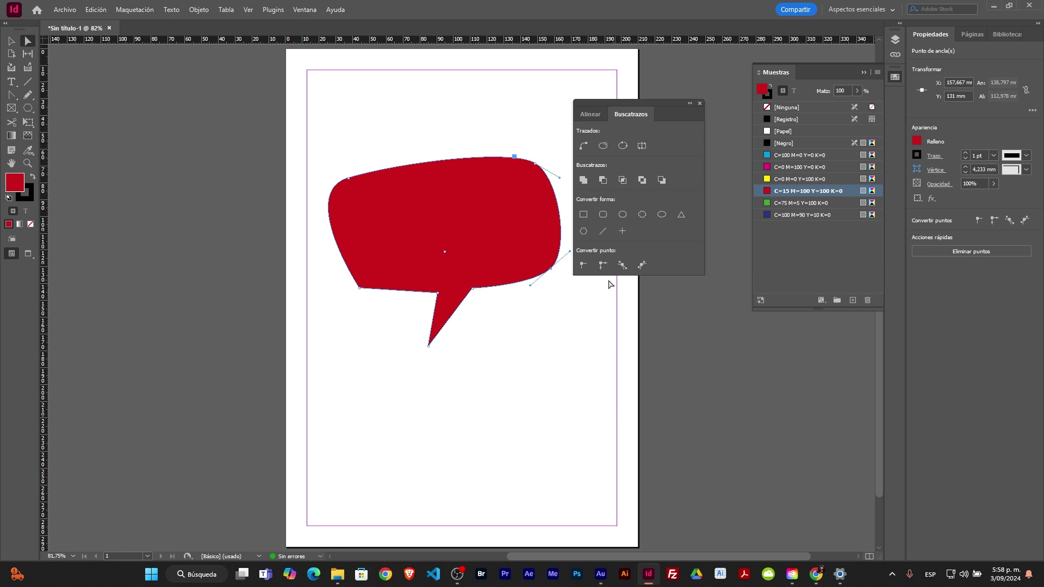
Convert the bubble's lower-right point to a plain point and its upper-right point to a corner point, adjusting that point's direction handles separately
left_click(582, 266)
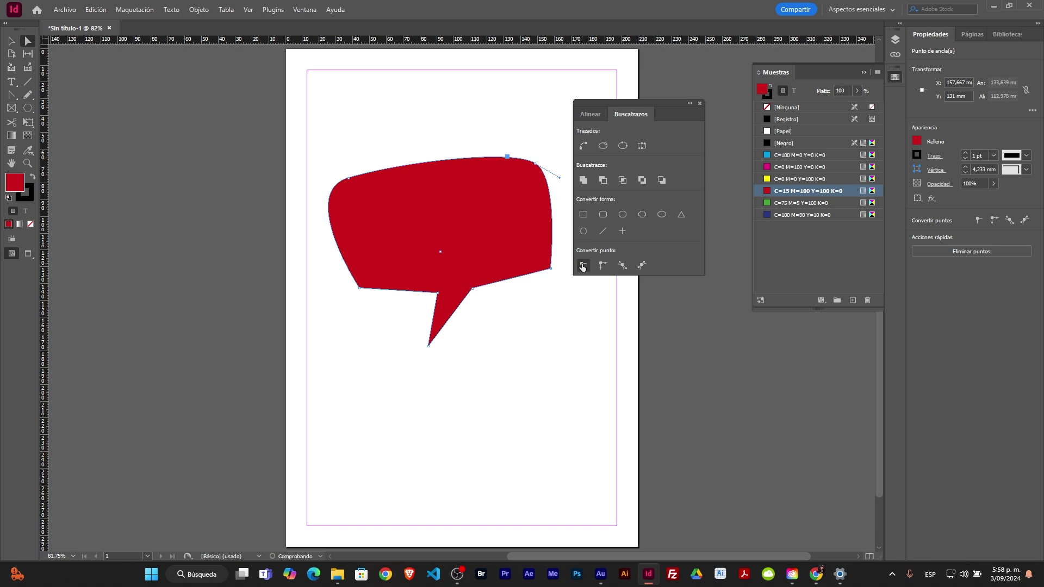
left_click(559, 176)
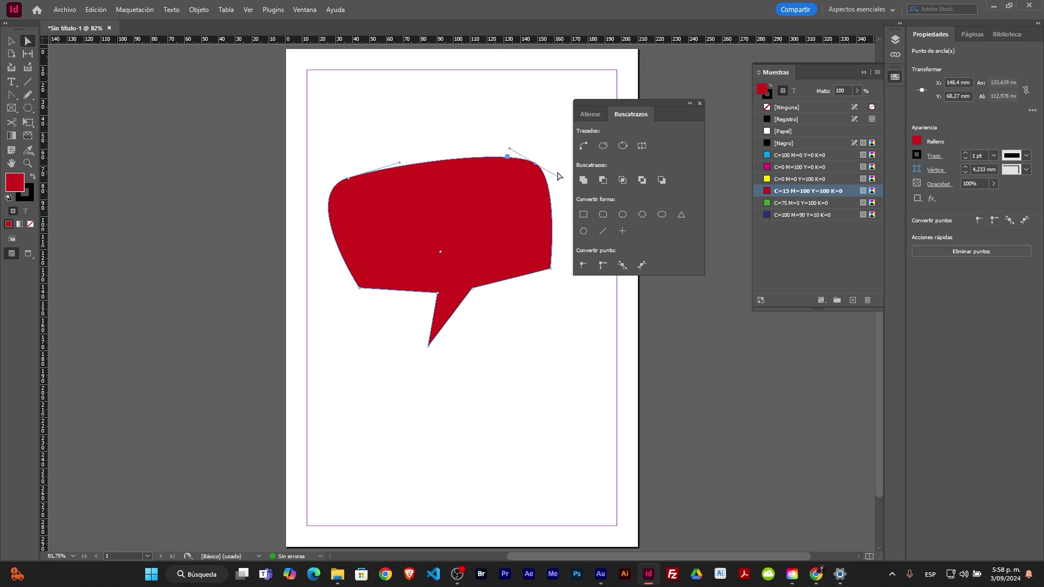
left_click(603, 267)
left_click(557, 178)
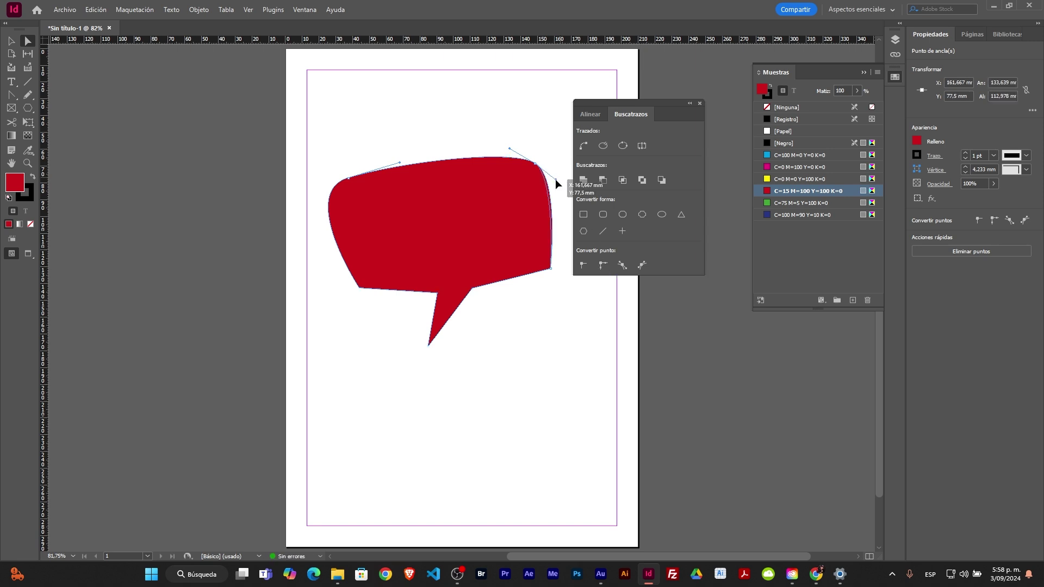
left_click_drag(509, 149, 507, 166)
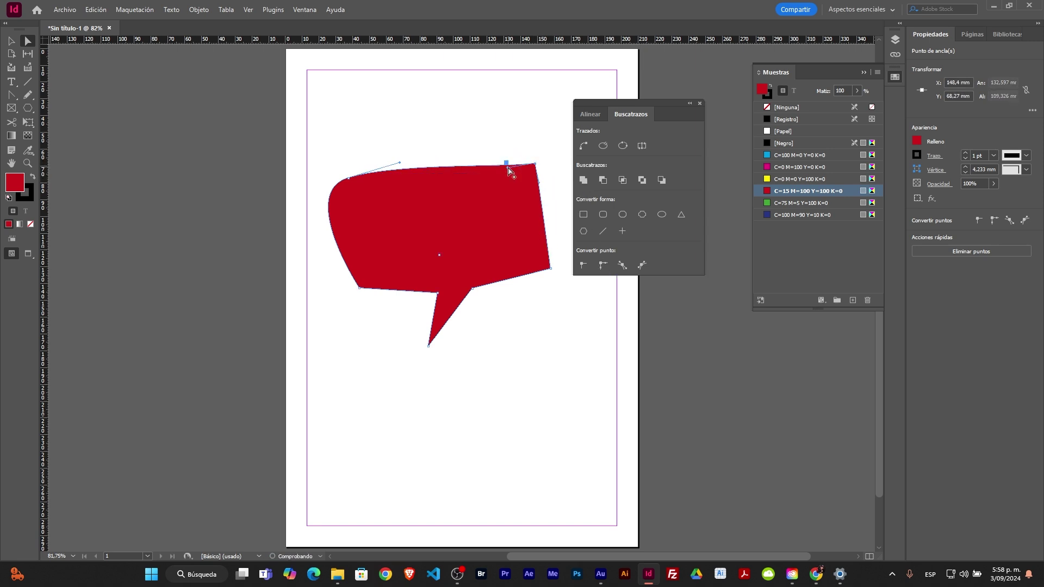
Convert the bubble's upper-left curved point to a plain point and move it to about X 49.2 mm, Y 86 mm
left_click(348, 178)
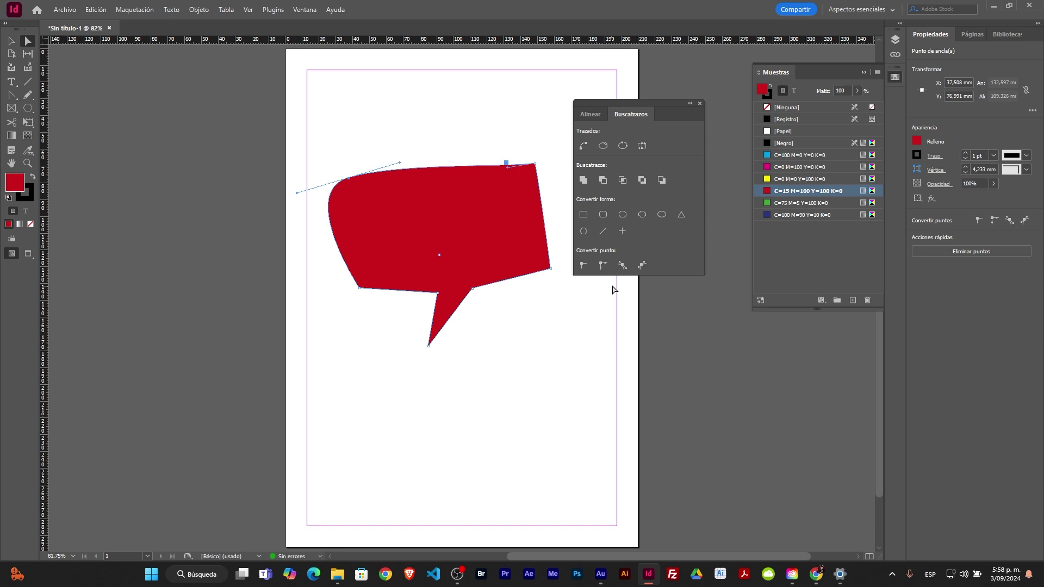
left_click(584, 266)
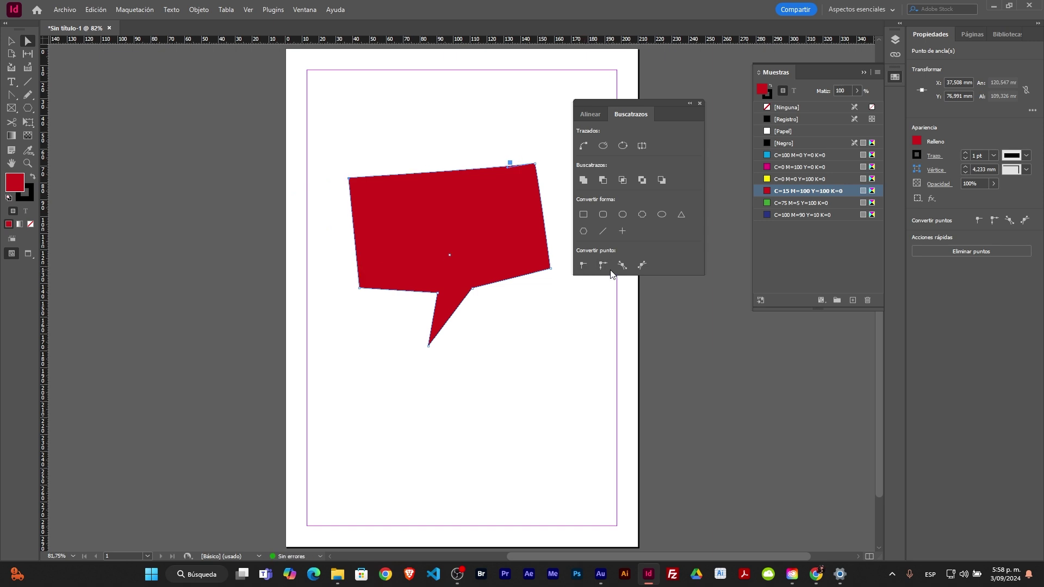
key("ctrl+z")
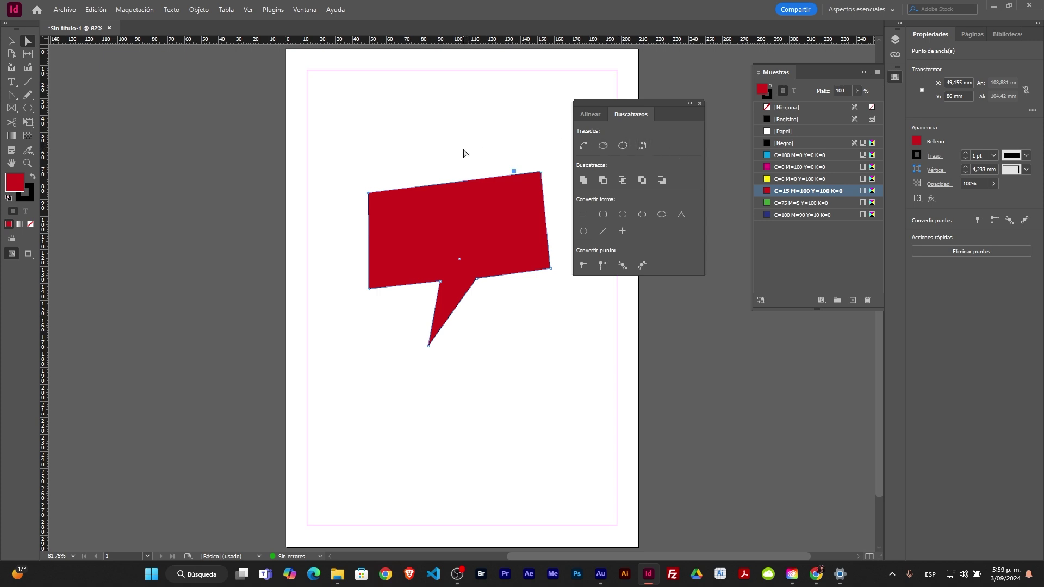
Try deleting the bubble's upper-right anchor point, and undo the deletion
left_click(540, 174)
left_click(977, 253)
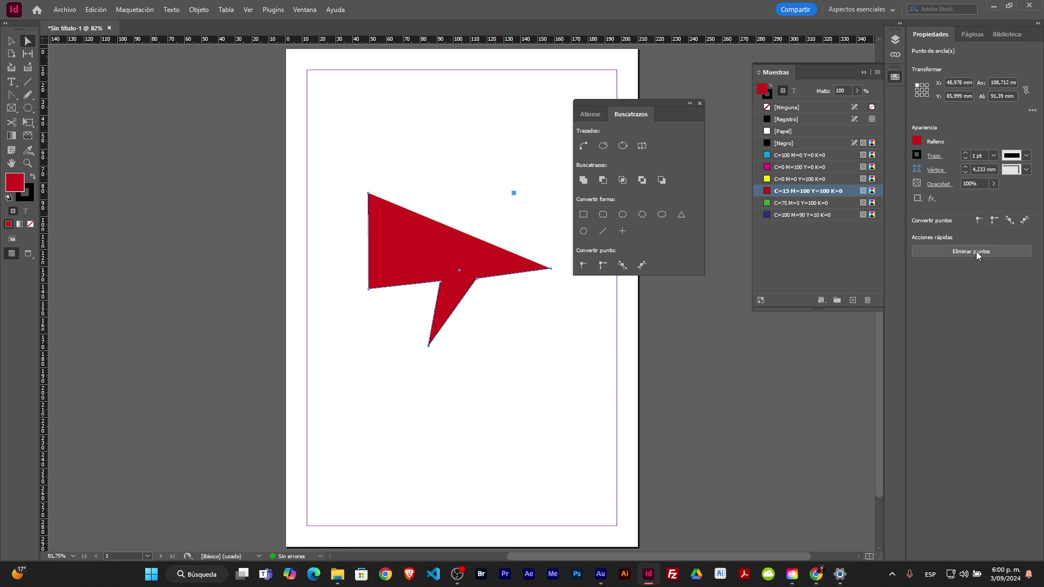
key("ctrl+z")
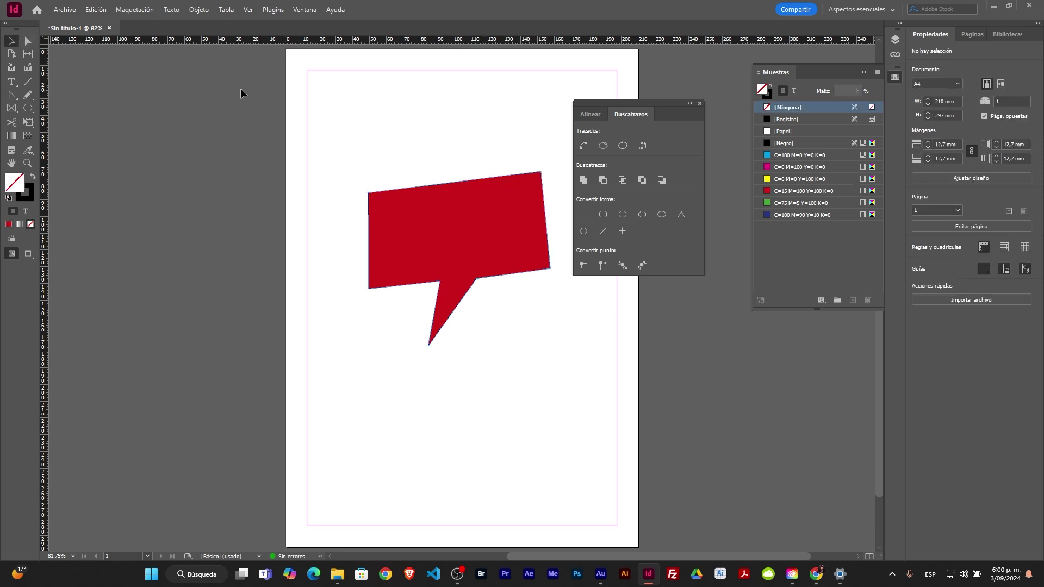
Draw a text frame about 69 × 32.5 mm above the speech bubble, at about X 33.3 mm, Y 23.5 mm
right_click(11, 83)
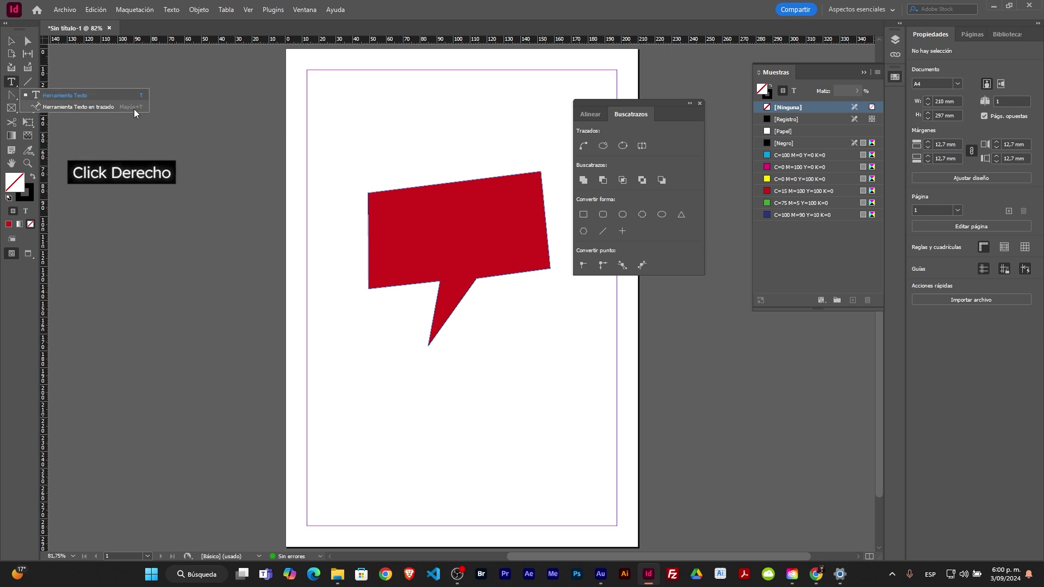
left_click(102, 95)
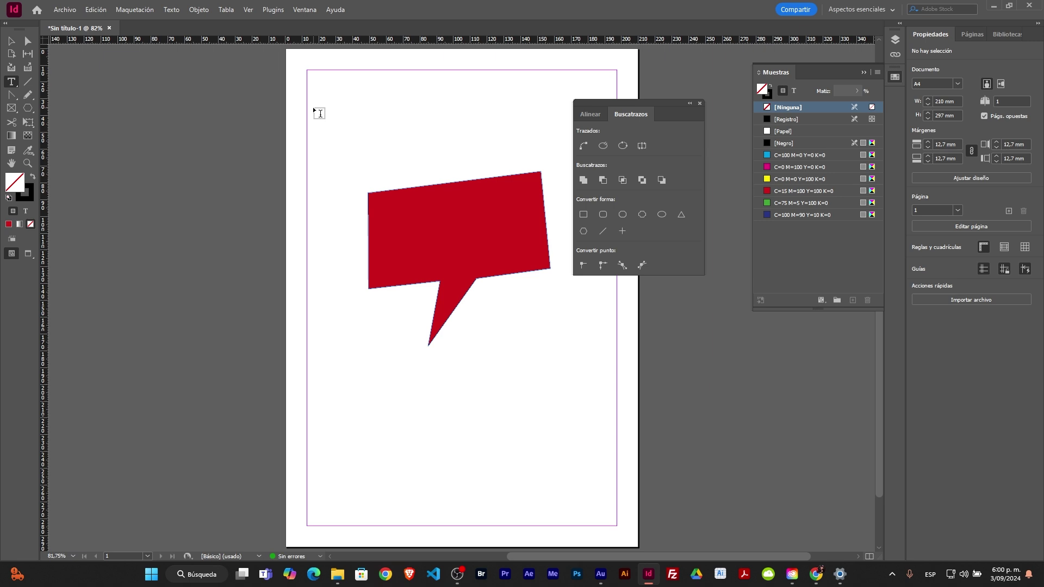
mouse_move(341, 88)
left_mouse_down()
mouse_move(358, 115)
mouse_move(457, 142)
left_mouse_up()
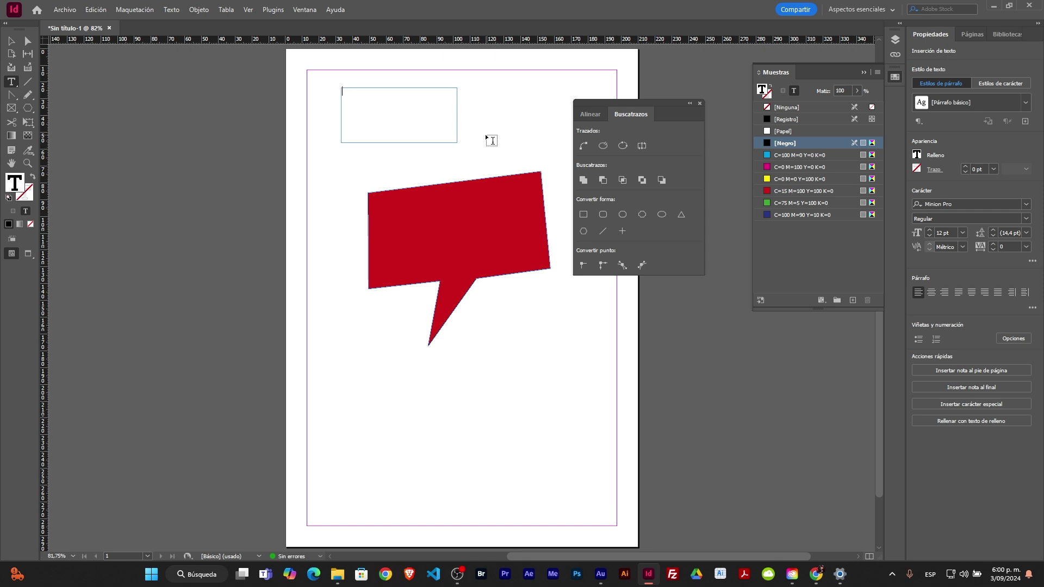
left_click(494, 143)
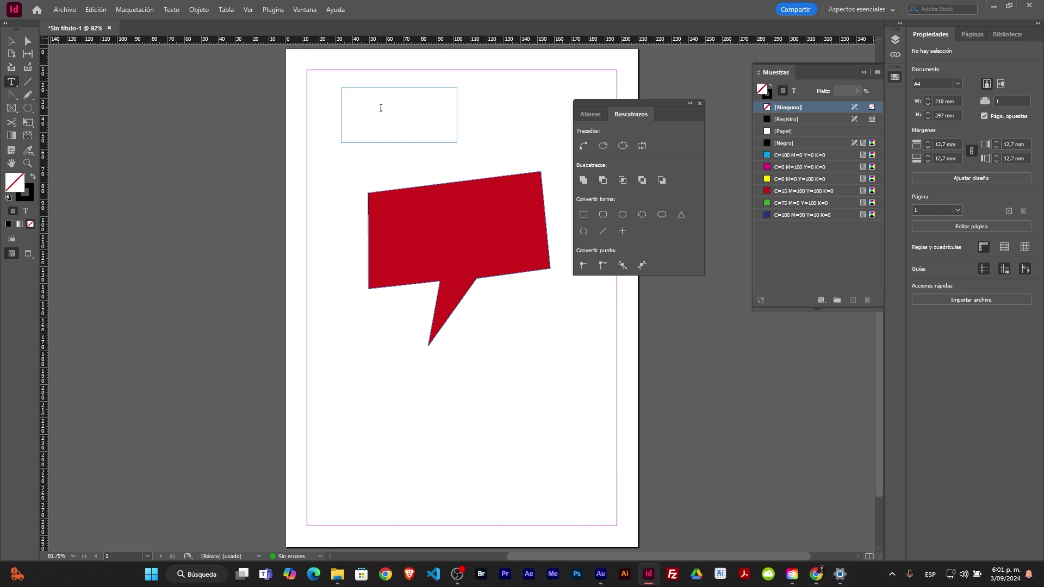
Enter the text "¡Hola!" in the empty text frame and select the frame as an object
left_click(342, 89)
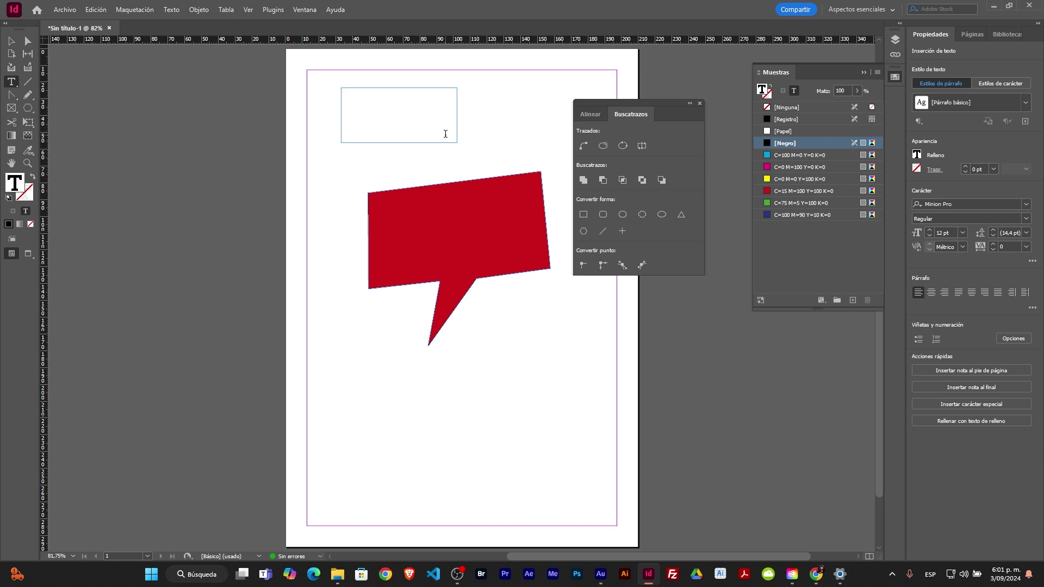
type("¿")
type("H")
type("ola!")
left_click(9, 40)
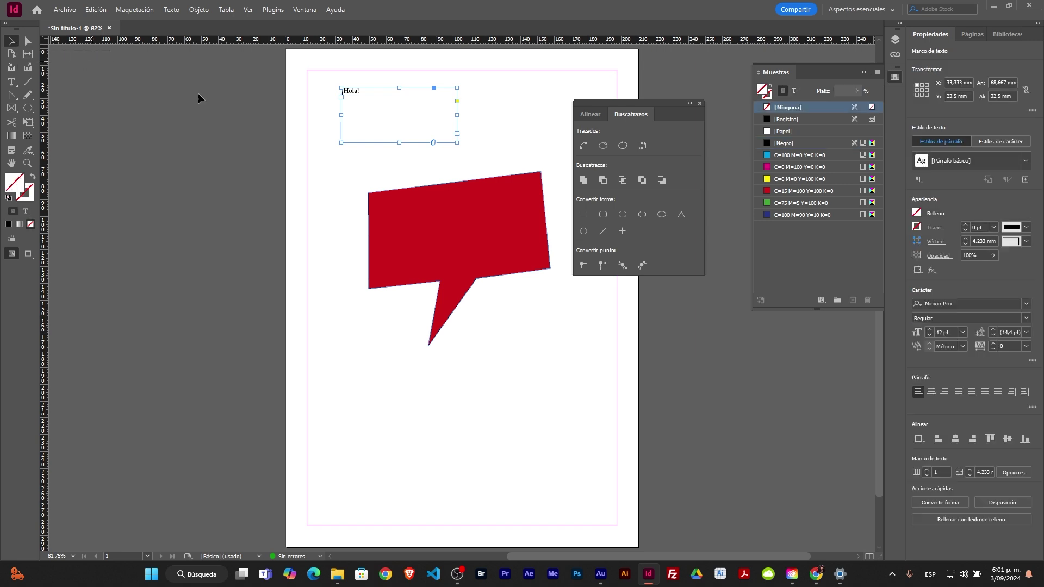
Fit the "¡Hola!" text frame to its text and scale frame and text together to about 101.5 × 29.6 mm
left_click_drag(457, 143, 400, 114)
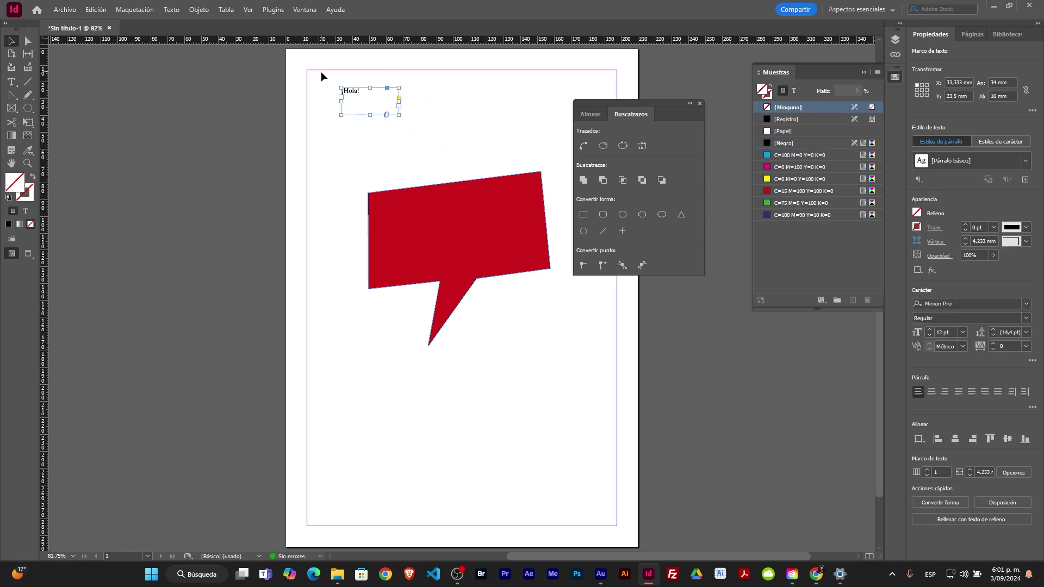
double_click(398, 115, "ctrl")
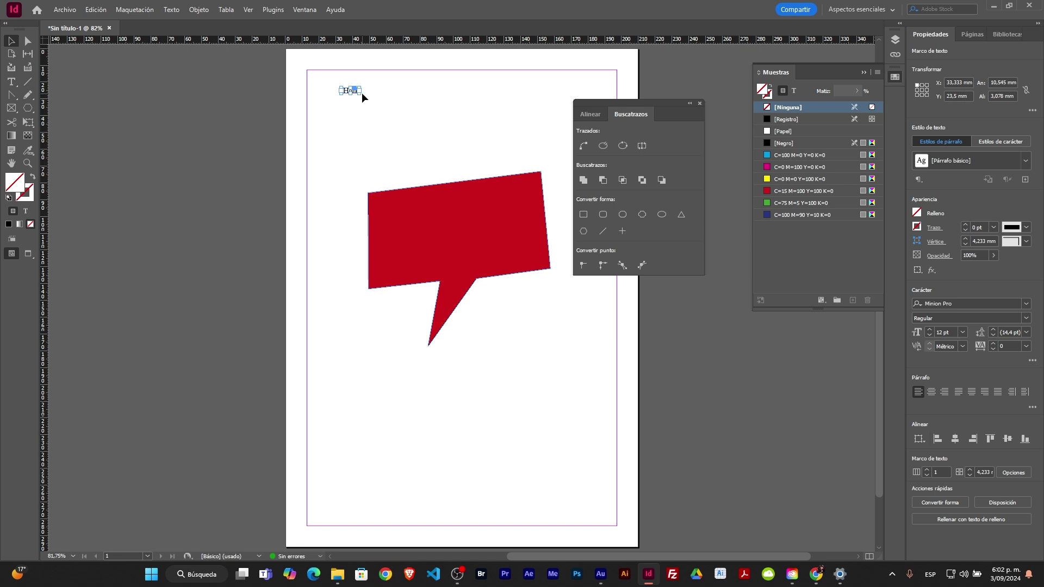
left_click_drag(361, 92, 452, 121)
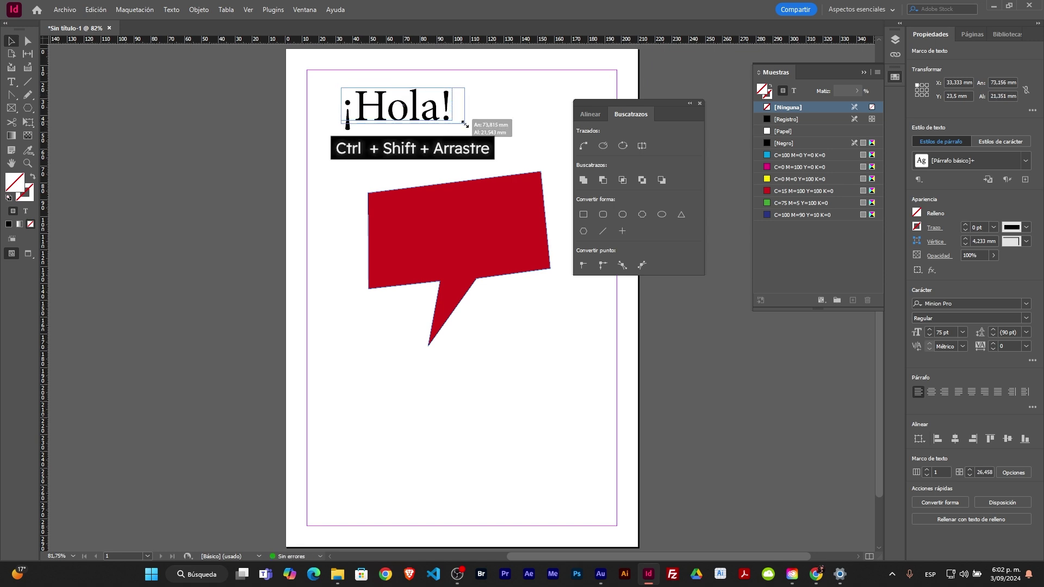
left_click_drag(452, 121, 494, 141)
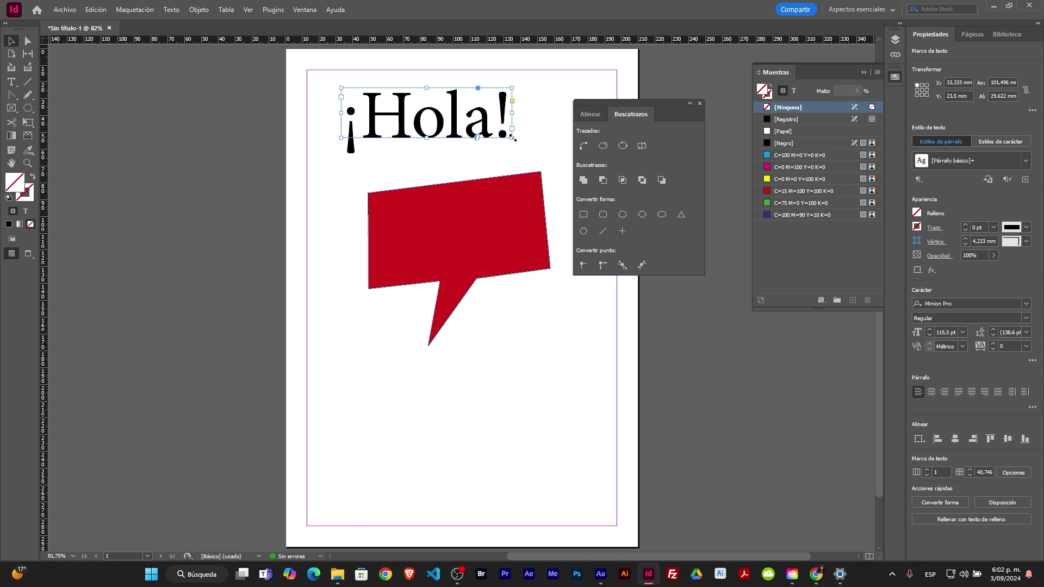
Try enlarging only the frame to about 124.5 × 39 mm without scaling its text, and undo the resize
left_click_drag(512, 138, 550, 153)
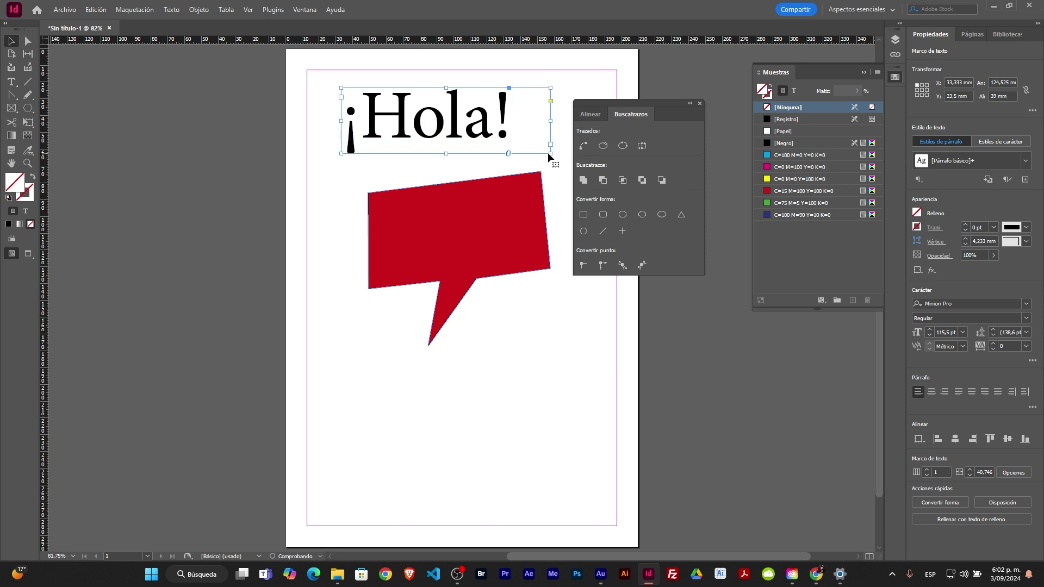
key("ctrl+z")
key("ctrl+shift+z")
key("ctrl+z")
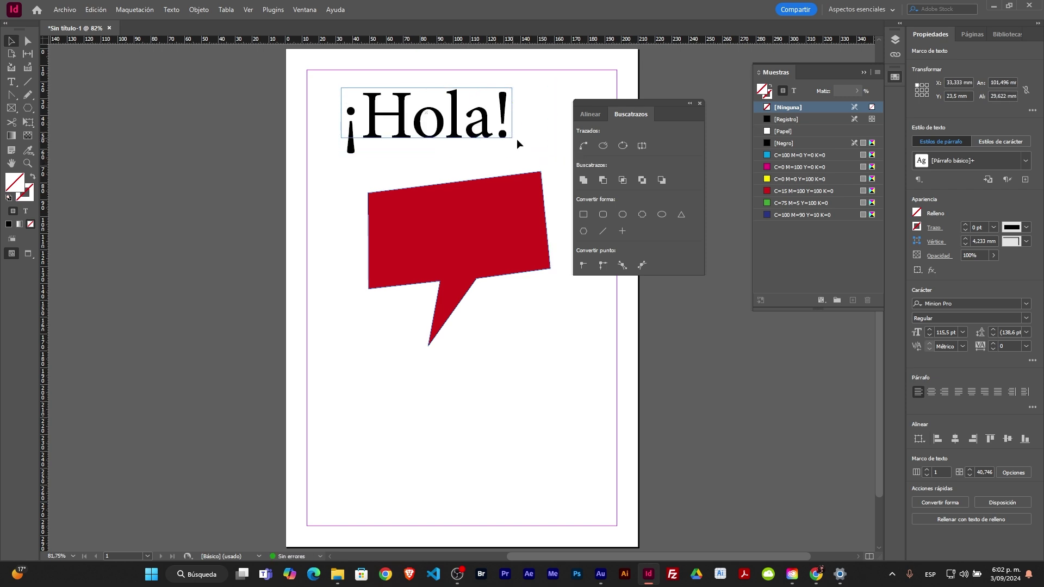
Place the "¡Hola!" text on the red speech bubble and scale it with its frame to about 62 × 18 mm
left_click_drag(511, 138, 537, 145)
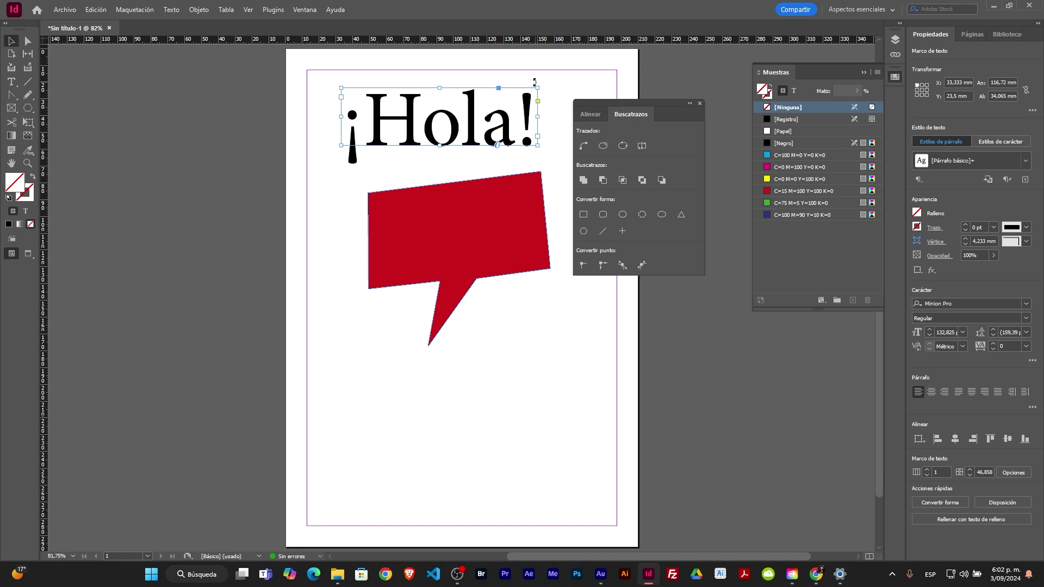
left_click_drag(538, 88, 469, 108)
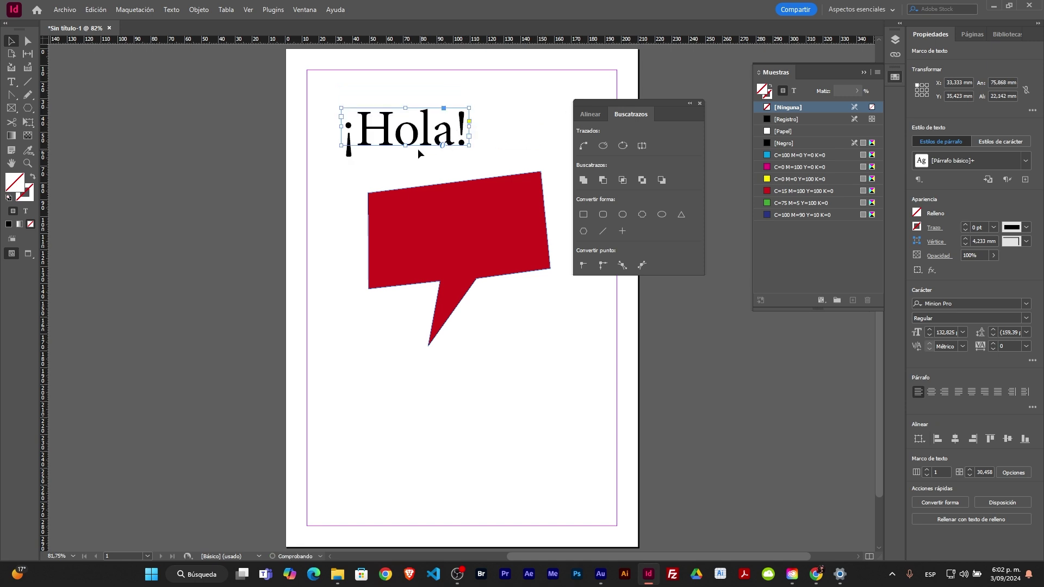
left_click_drag(414, 140, 465, 242)
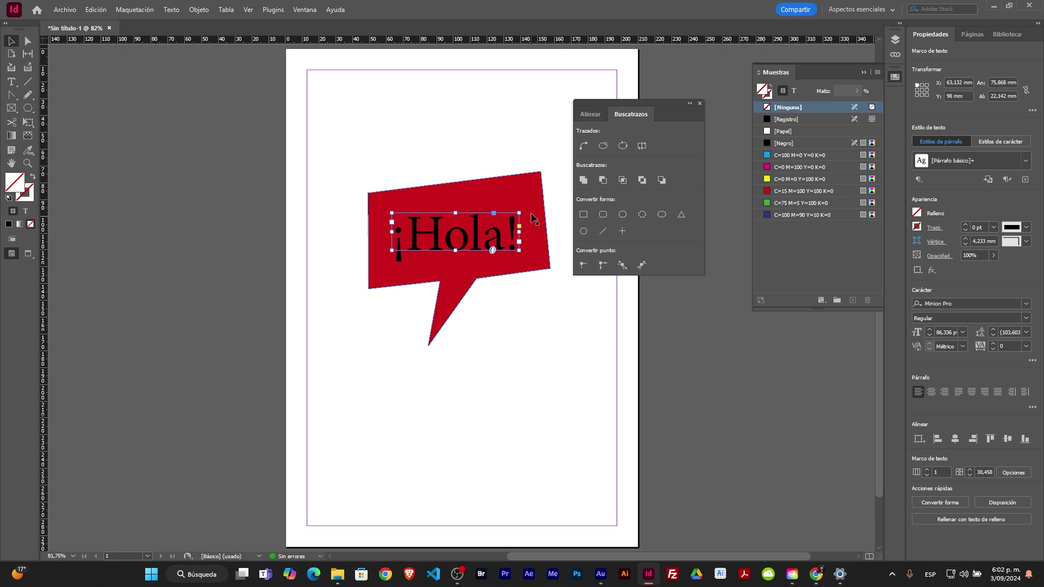
left_click_drag(520, 213, 505, 228)
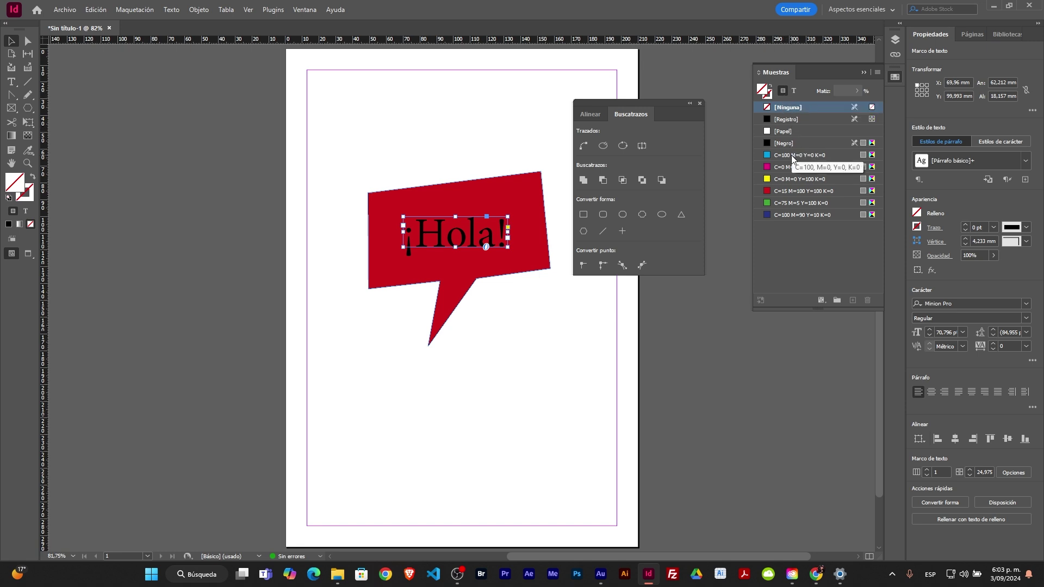
Try the yellow C=0 M=0 Y=100 K=0 fill on the text frame, undo it, and apply that yellow to the text itself
left_click(787, 180)
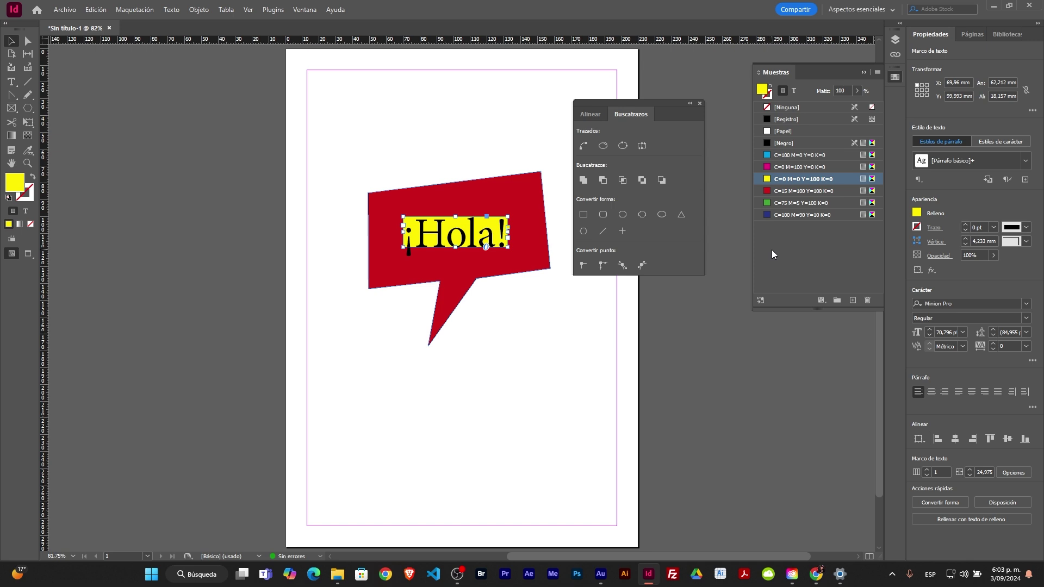
key("ctrl+z")
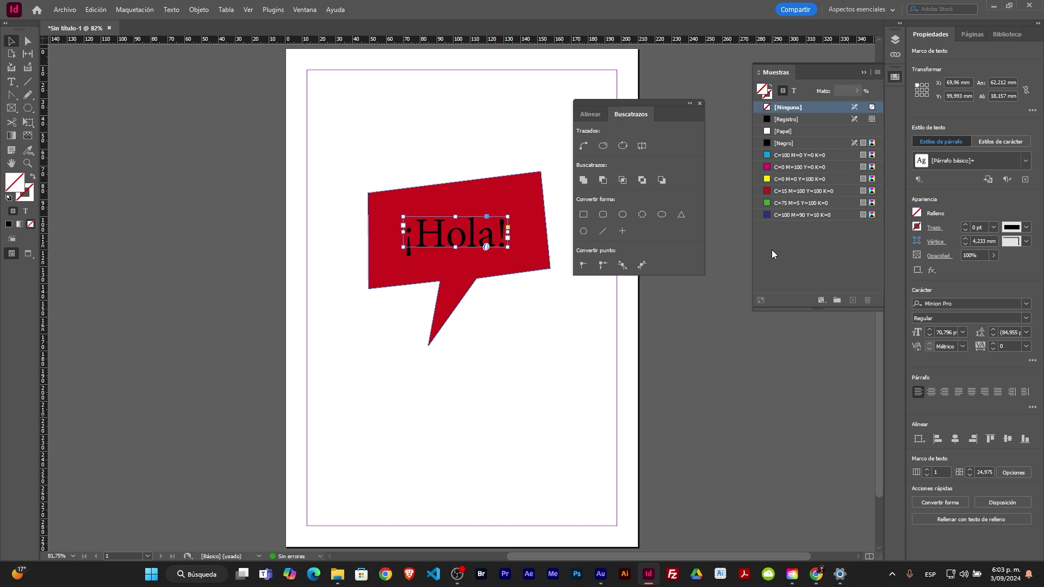
left_click(795, 91)
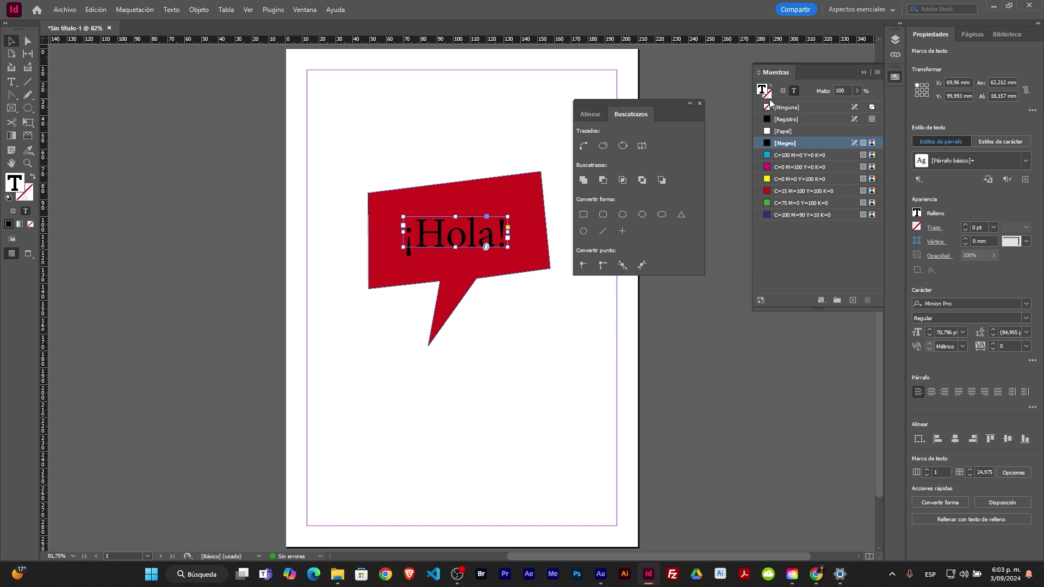
left_click(768, 180)
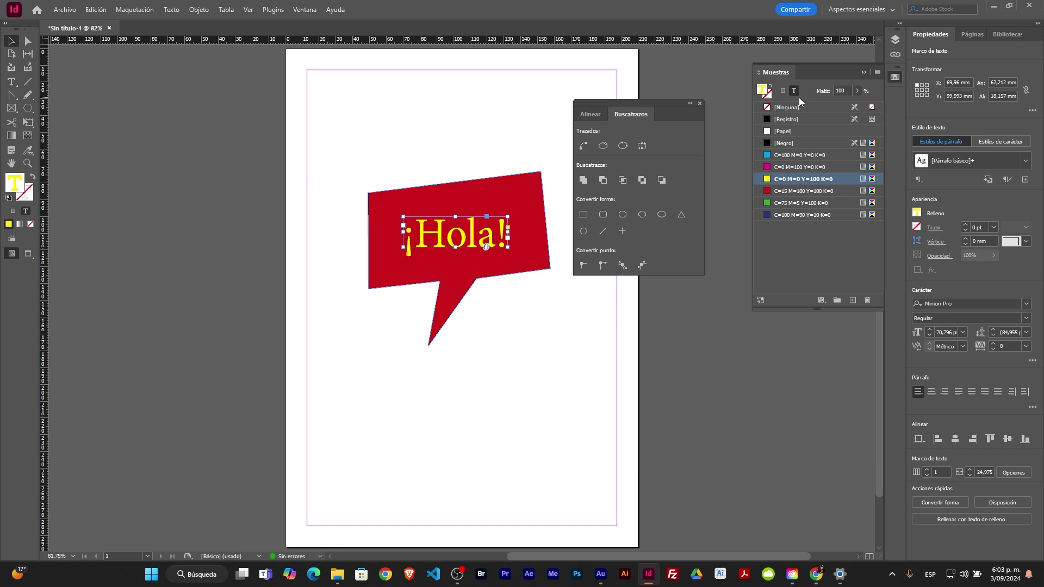
Try a [Negro] stroke on the "¡Hola!" lettering, and set the text stroke back to none
left_click(768, 96)
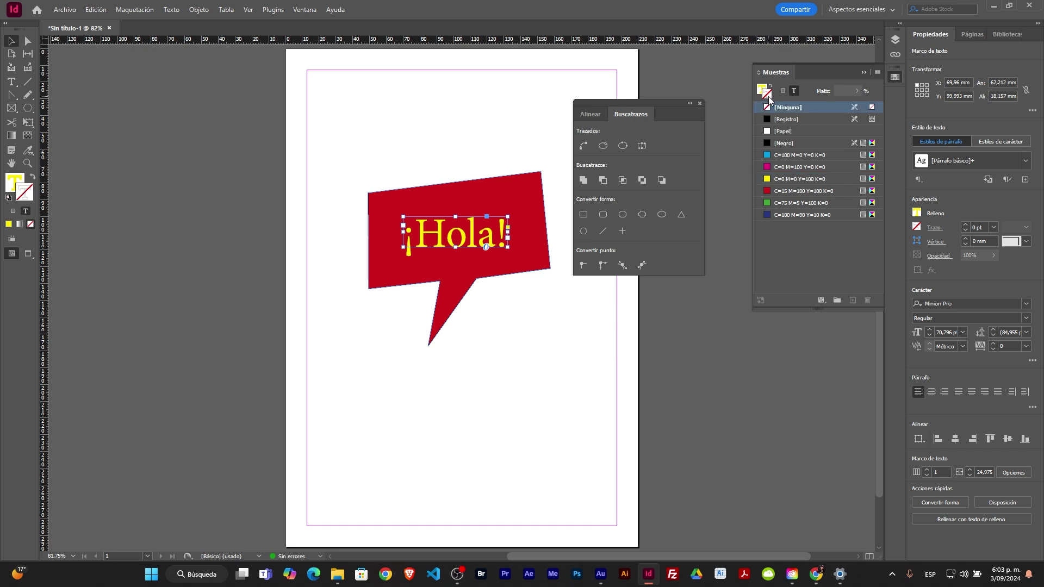
left_click(768, 143)
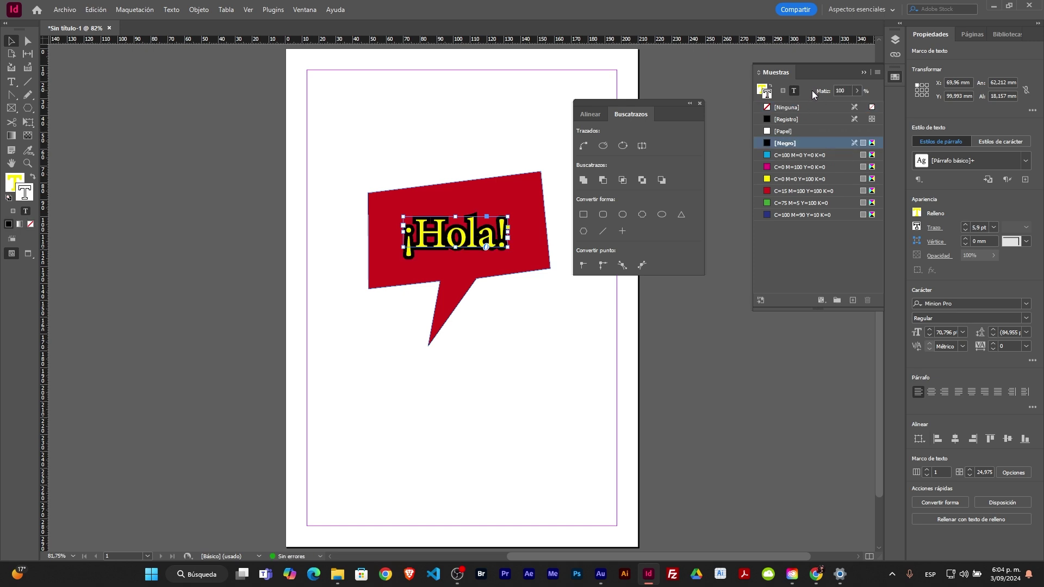
key("slash")
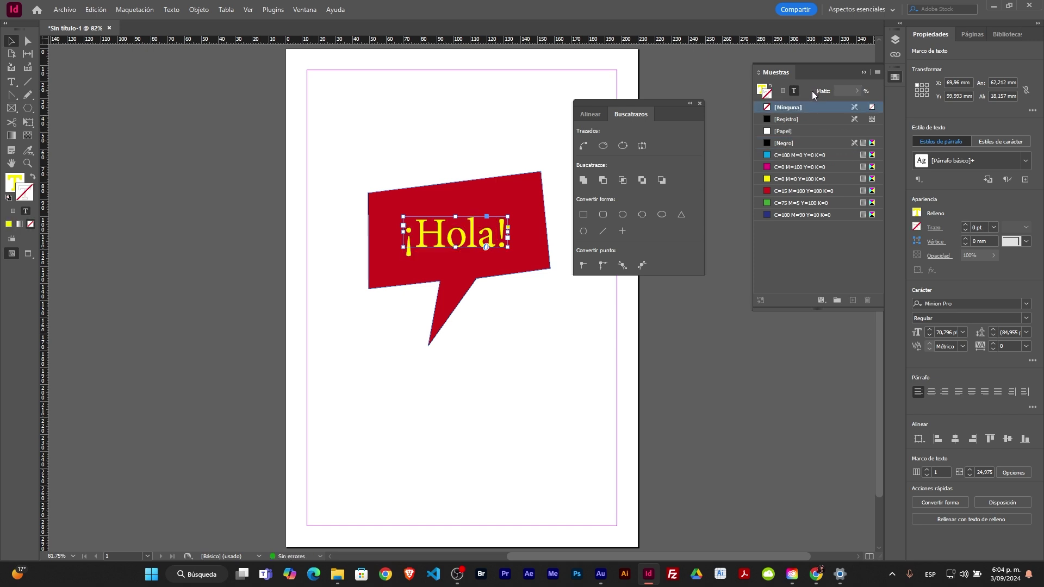
Apply a [Negro] stroke to the text frame itself and enlarge the frame to about 71 × 25 mm
left_click(783, 92)
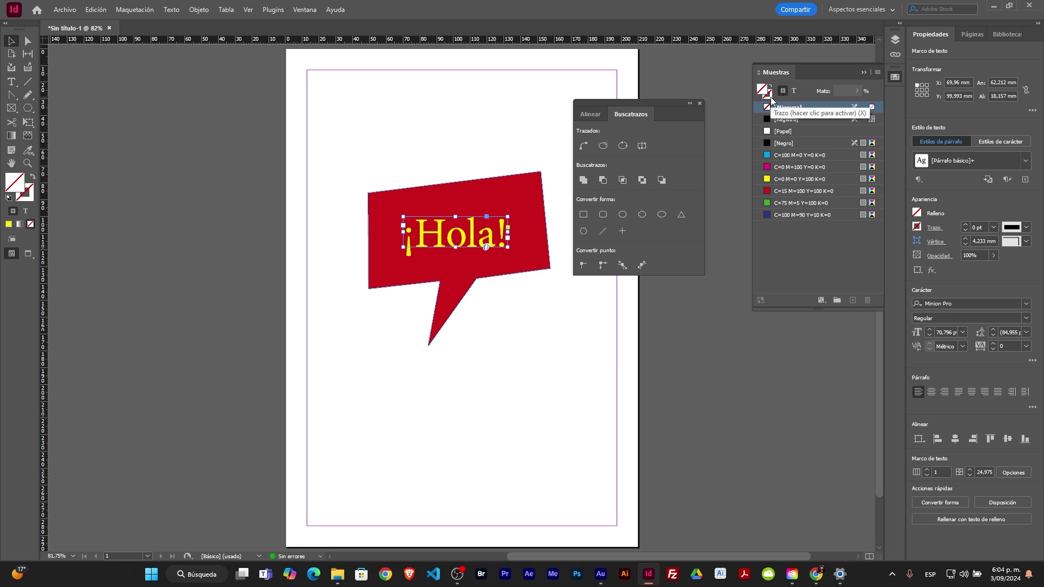
left_click(770, 98)
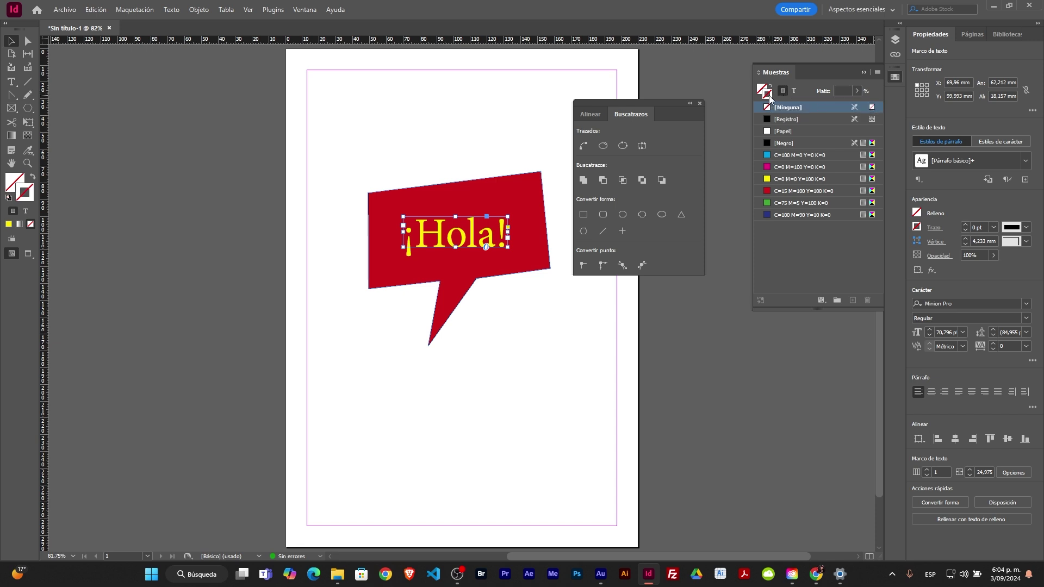
left_click(778, 144)
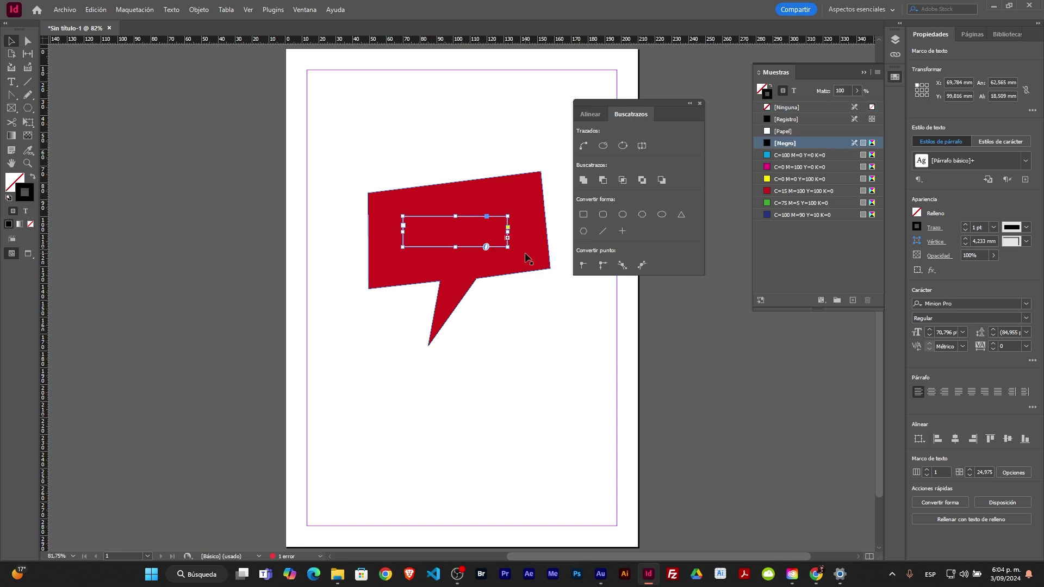
left_click_drag(507, 247, 522, 258)
left_click(561, 295)
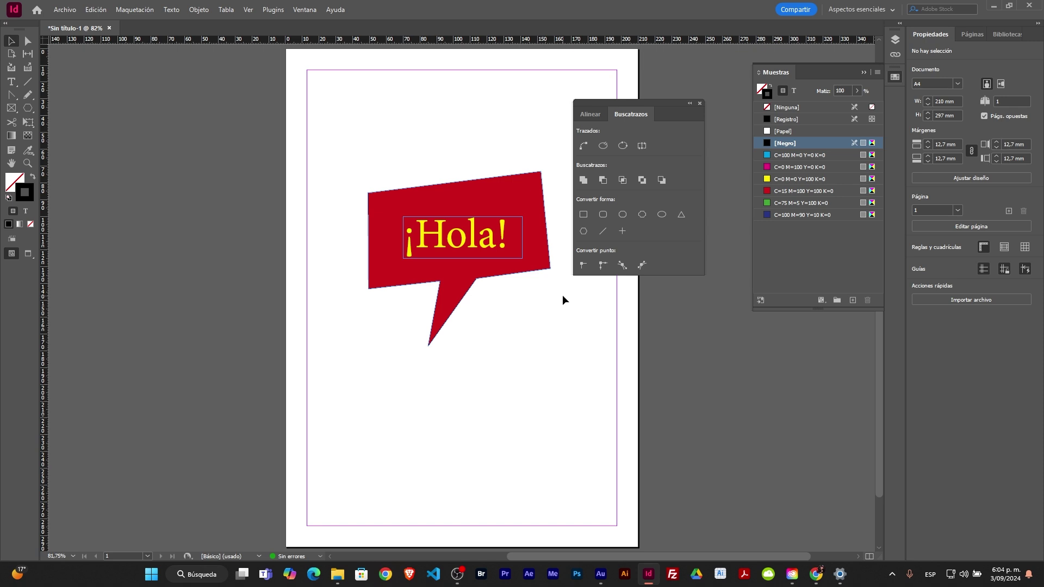
Switch the page to preview mode and deselect the "¡Hola!" frame
left_click(520, 255)
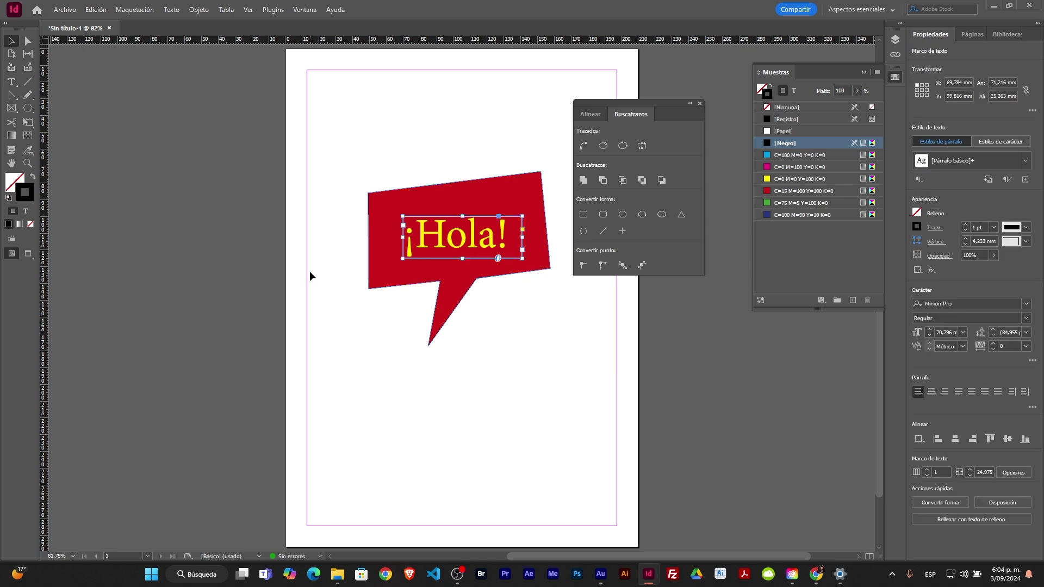
left_click(30, 254)
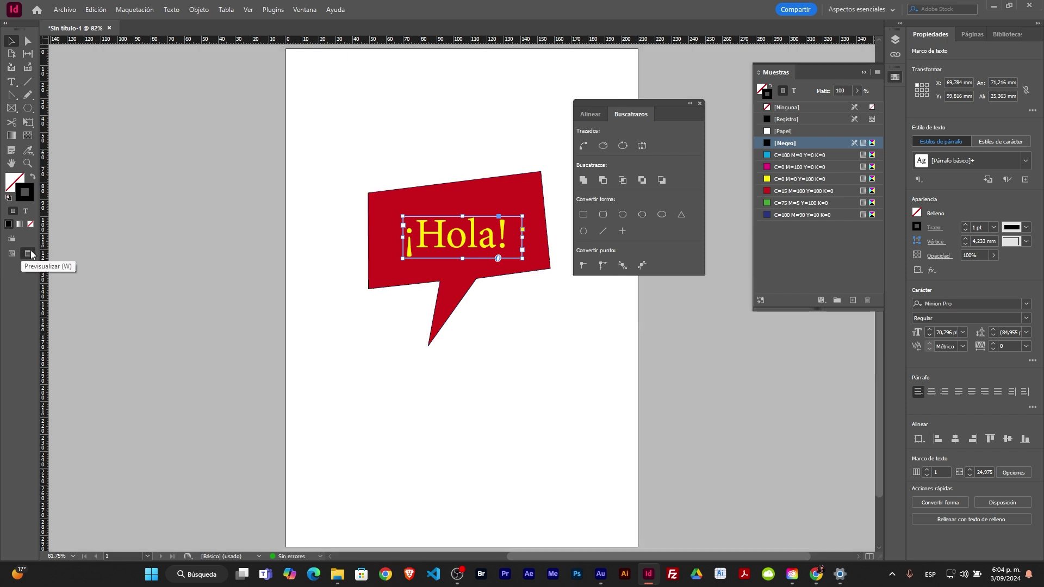
left_click(369, 361)
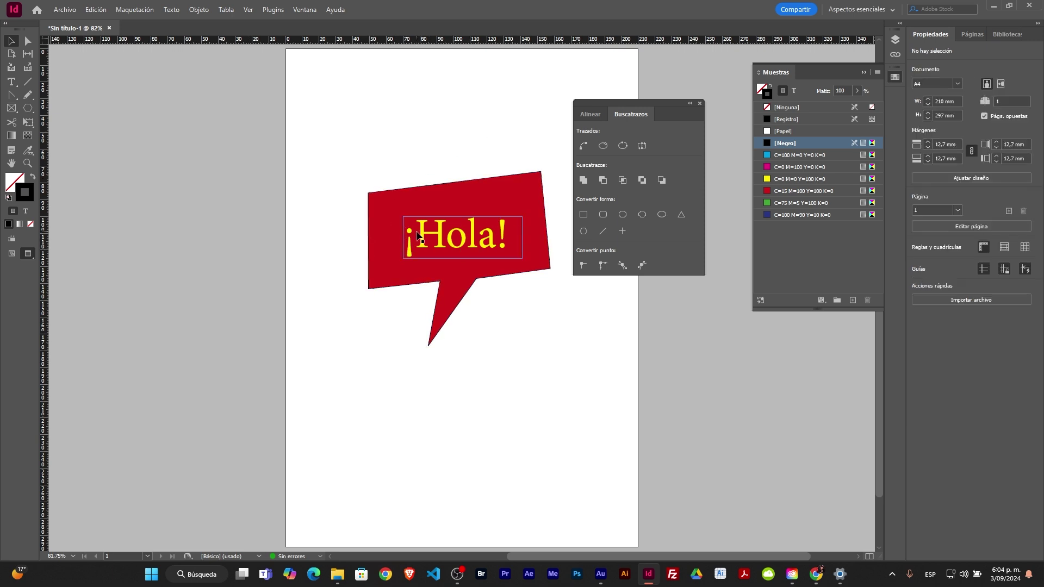
Remove the stroke from the "¡Hola!" text frame and from the red speech bubble
left_click(496, 258)
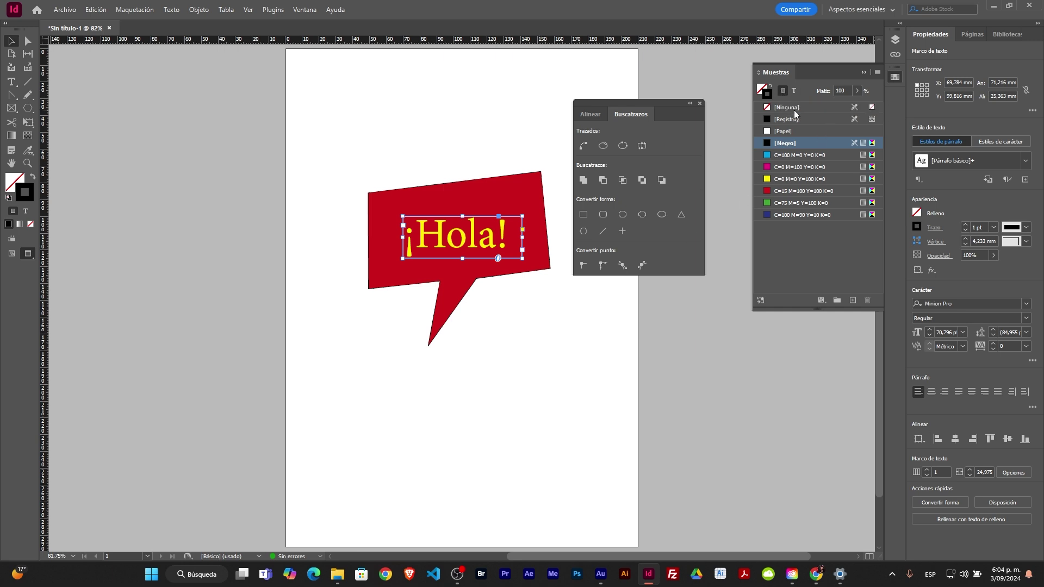
left_click(522, 272)
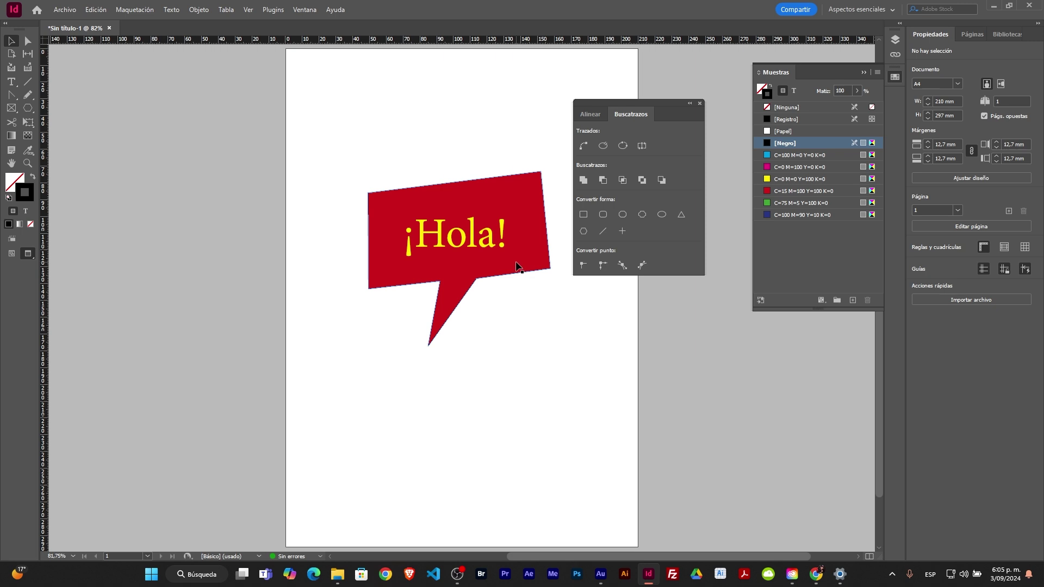
left_click(516, 267)
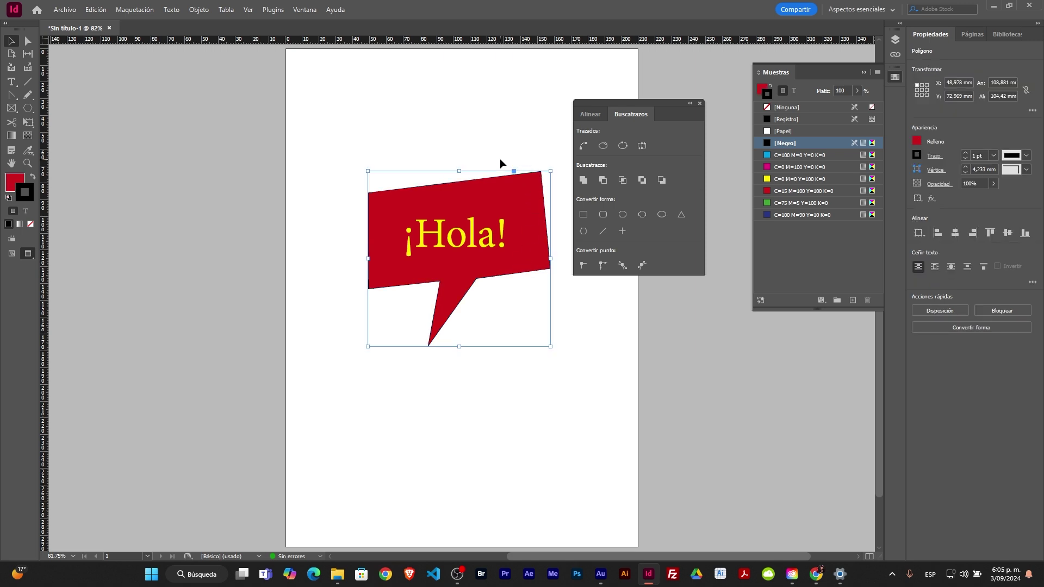
left_click(781, 108)
left_click(635, 84)
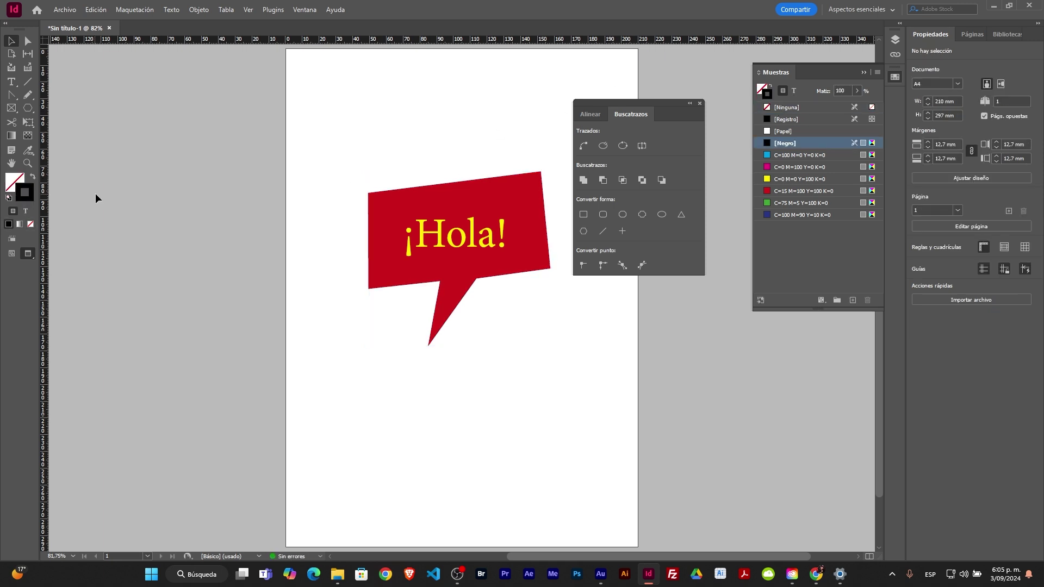
Alternate the active color attribute between fill and stroke, and select the red bubble to examine its fill and stroke
left_click(18, 182)
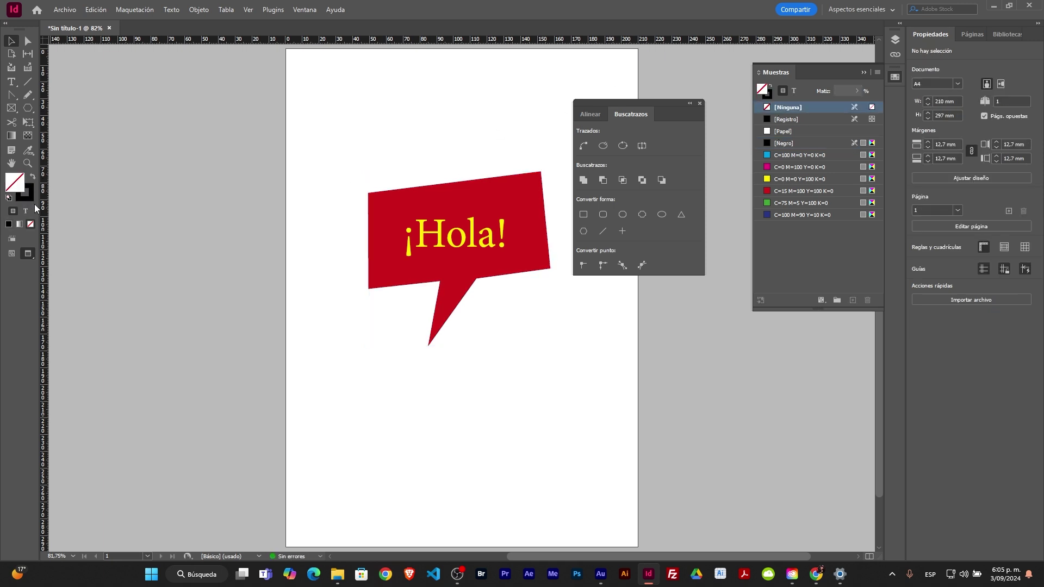
left_click(31, 198)
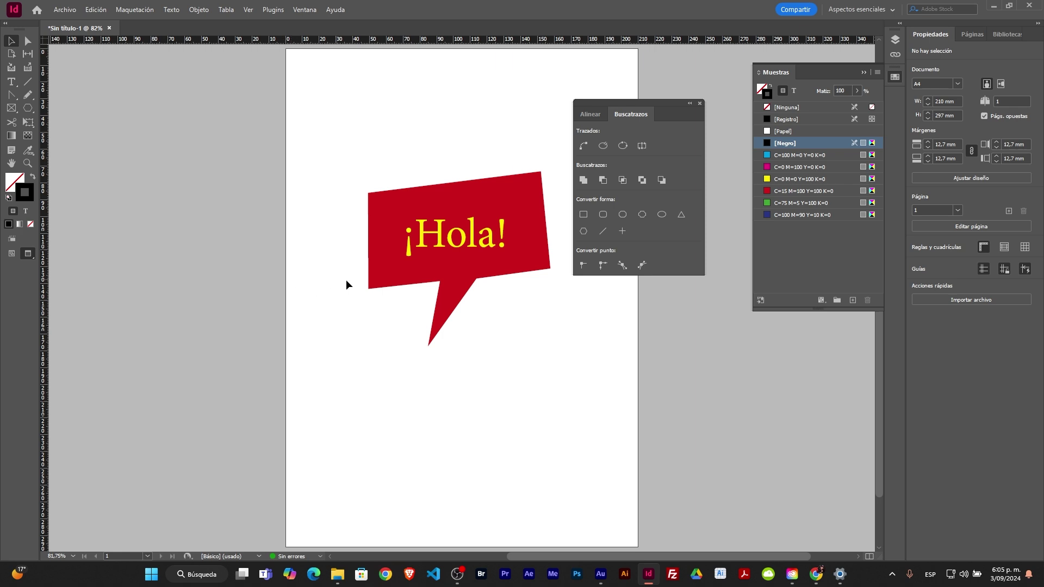
left_click(440, 202)
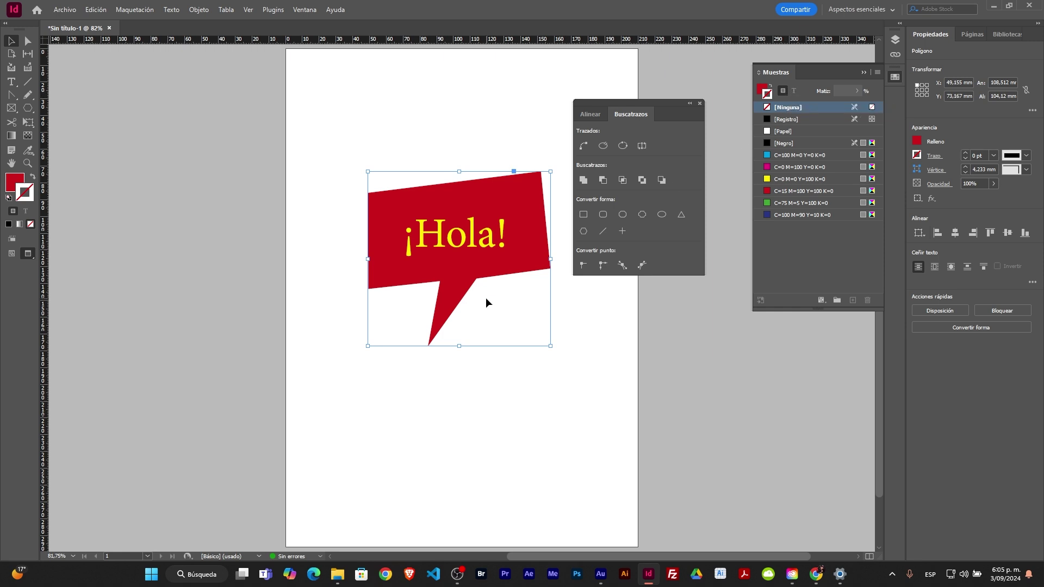
left_click(400, 185)
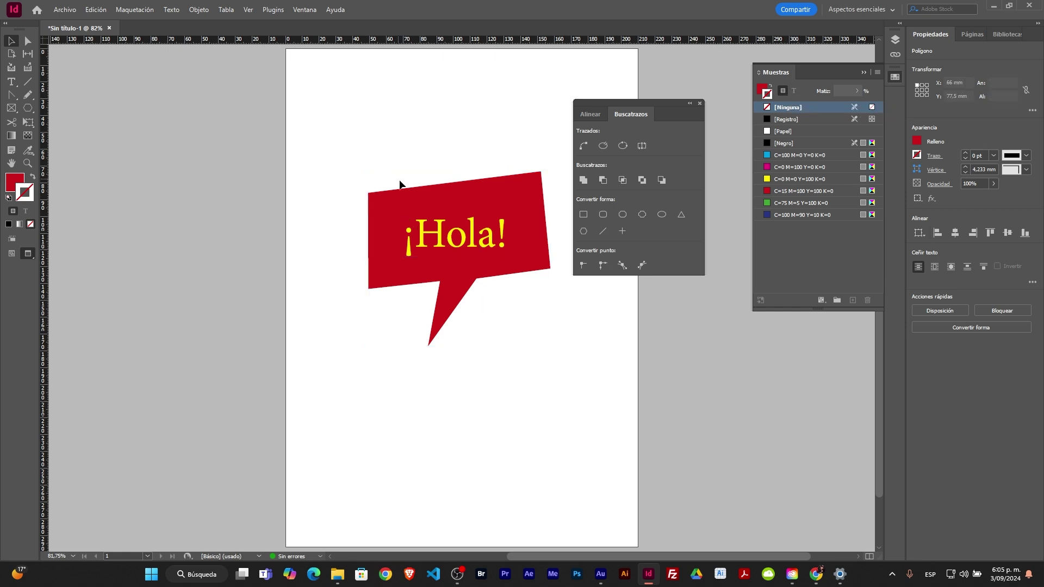
left_click(415, 195)
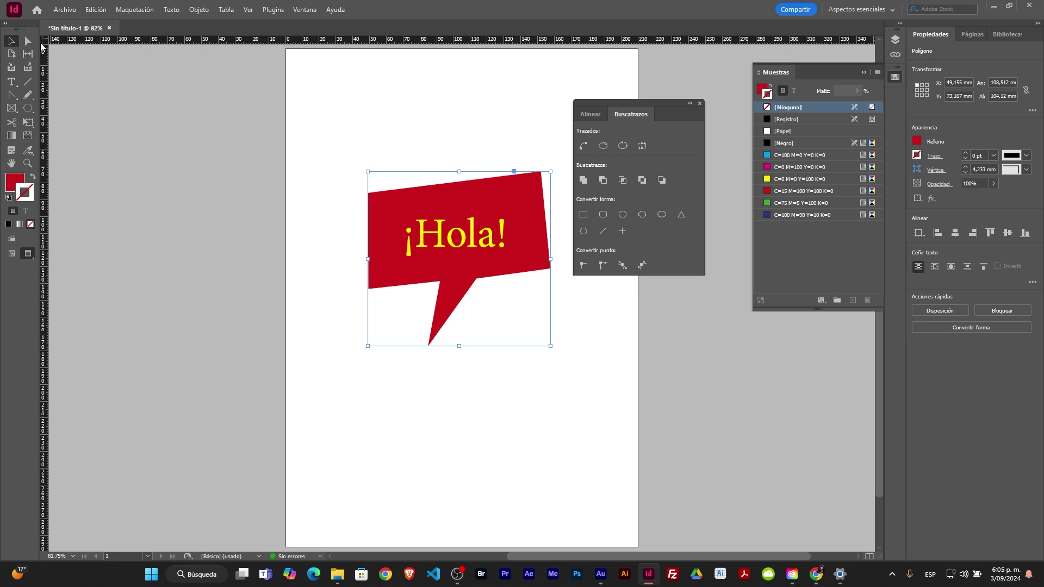